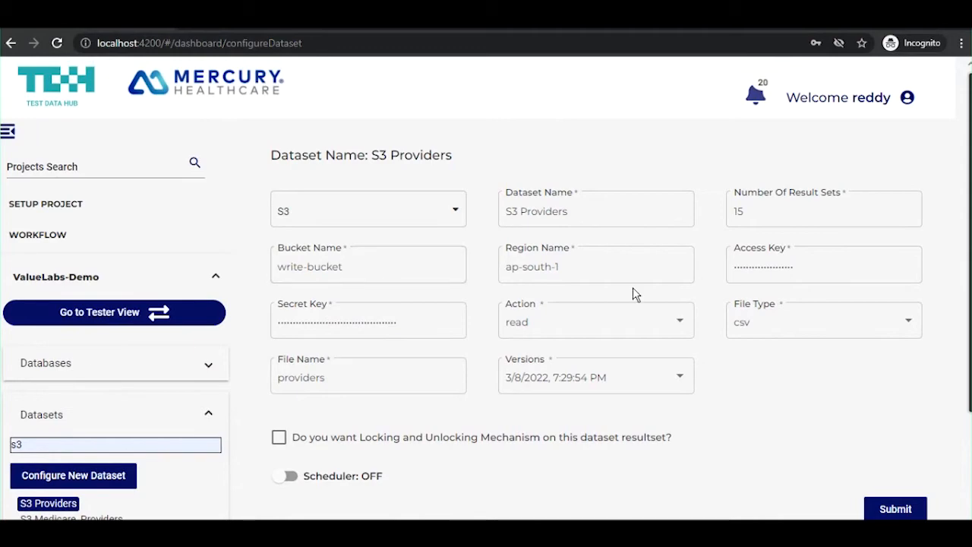
- Submit the S3 Providers dataset configuration and fetch its data
scroll(957, 284, "down", 1)
scroll(686, 310, "down", 1)
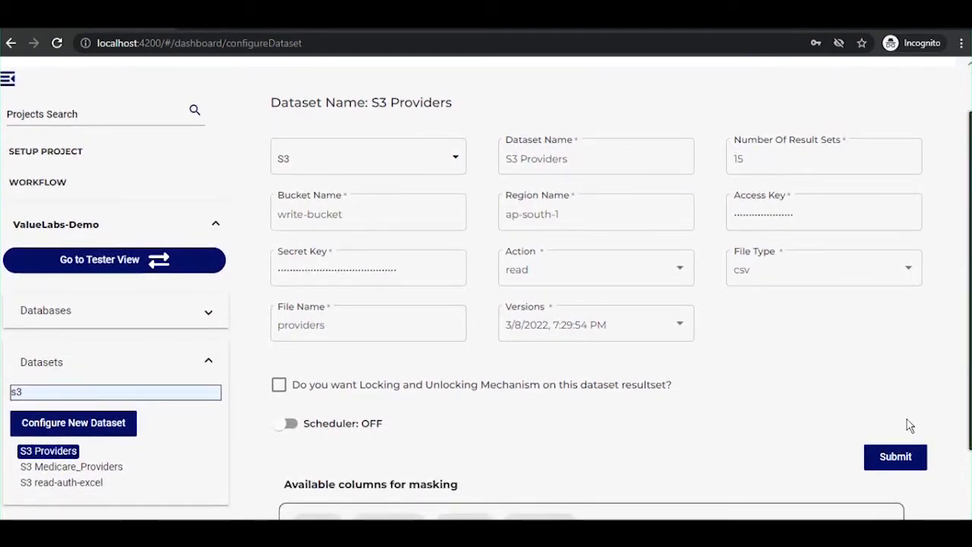
left_click(908, 456)
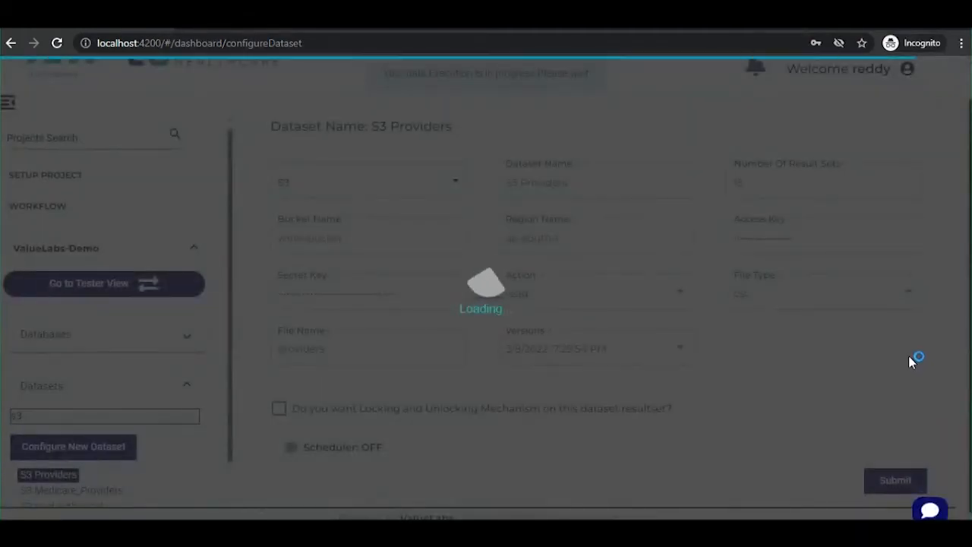
scroll(968, 325, "down", 3)
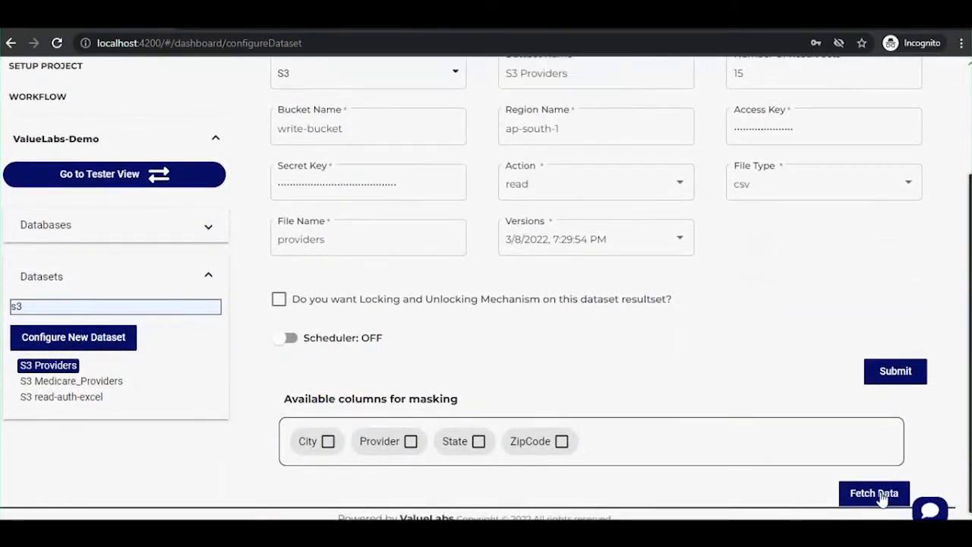
left_click(879, 495)
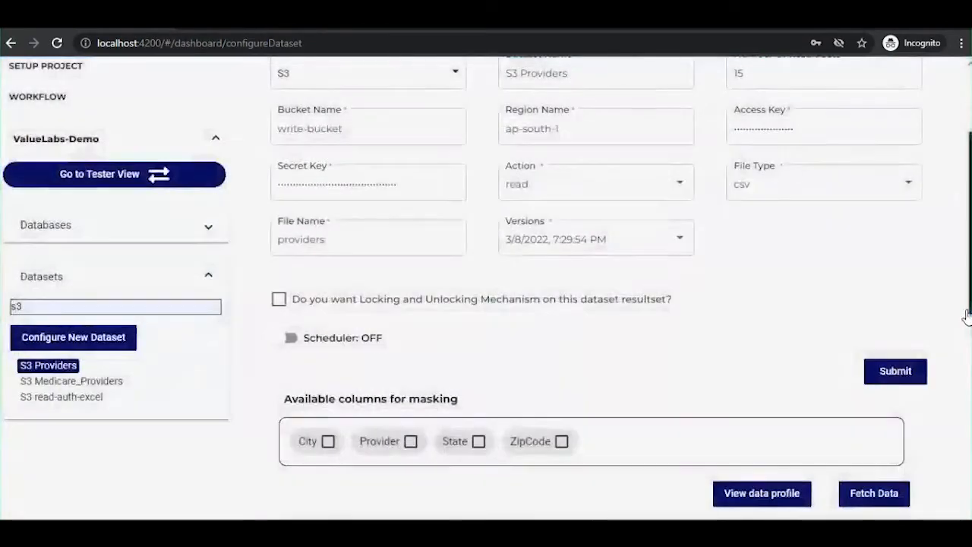
- Open the data profile of the S3 Providers dataset and review its overview and the variable statistics down to ZipCode
mouse_move(967, 320)
left_mouse_down()
mouse_move(969, 444)
mouse_move(957, 328)
left_mouse_up()
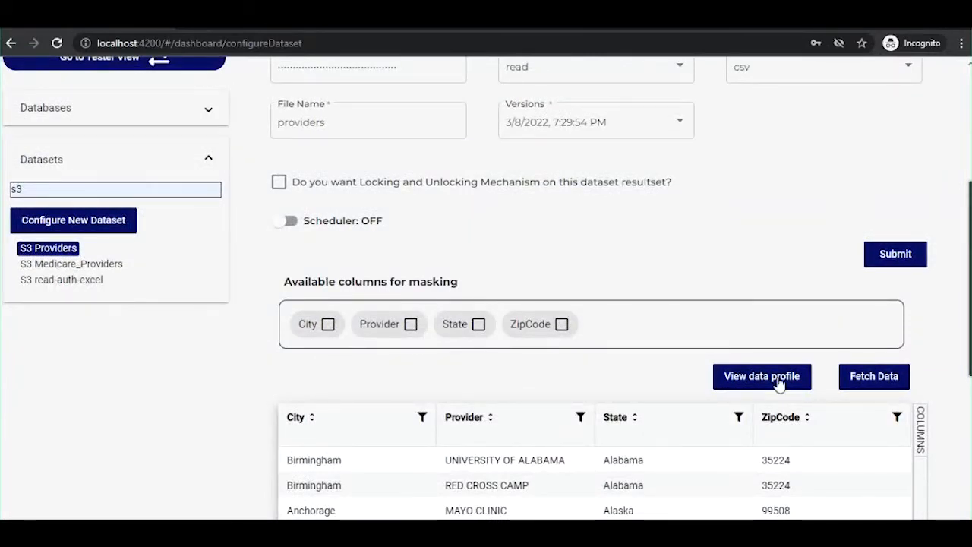
left_click(779, 381)
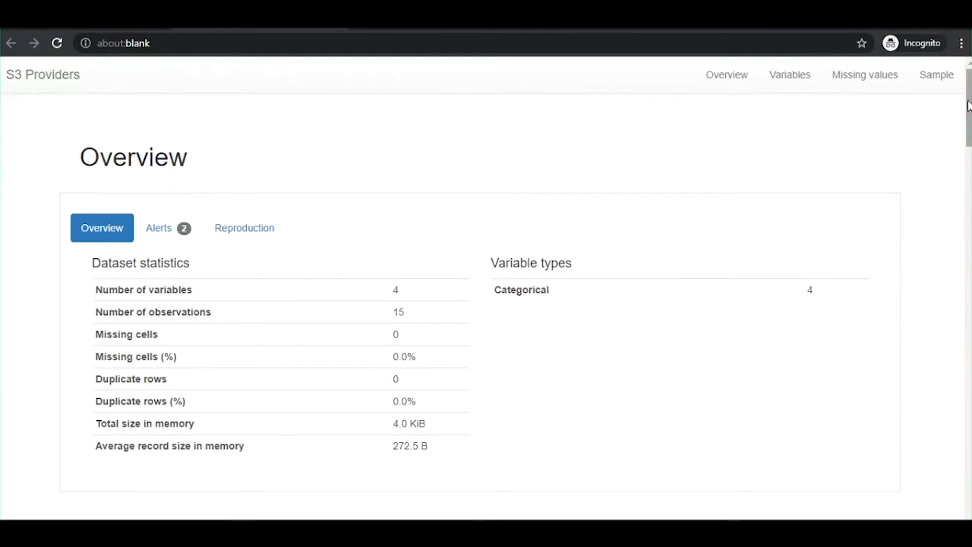
left_click_drag(969, 106, 969, 217)
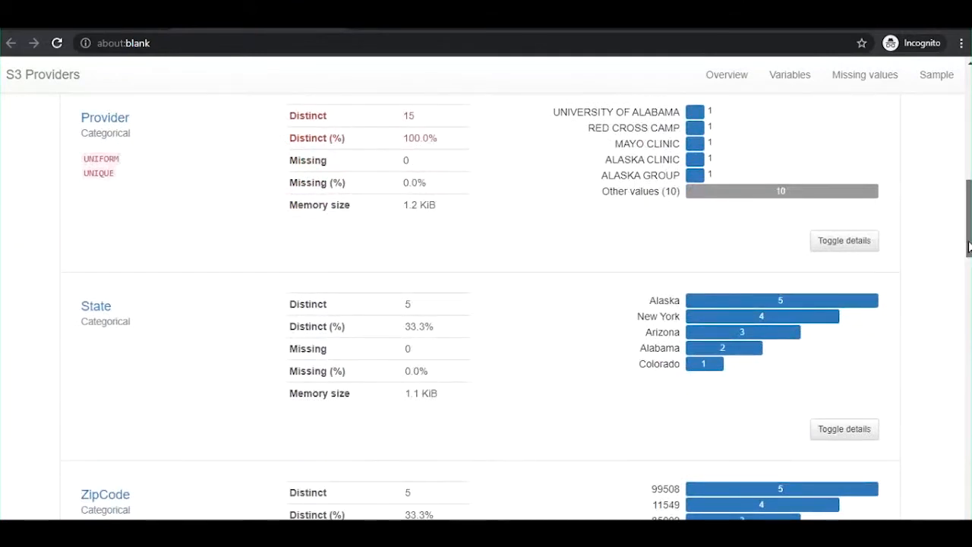
left_click_drag(969, 246, 969, 279)
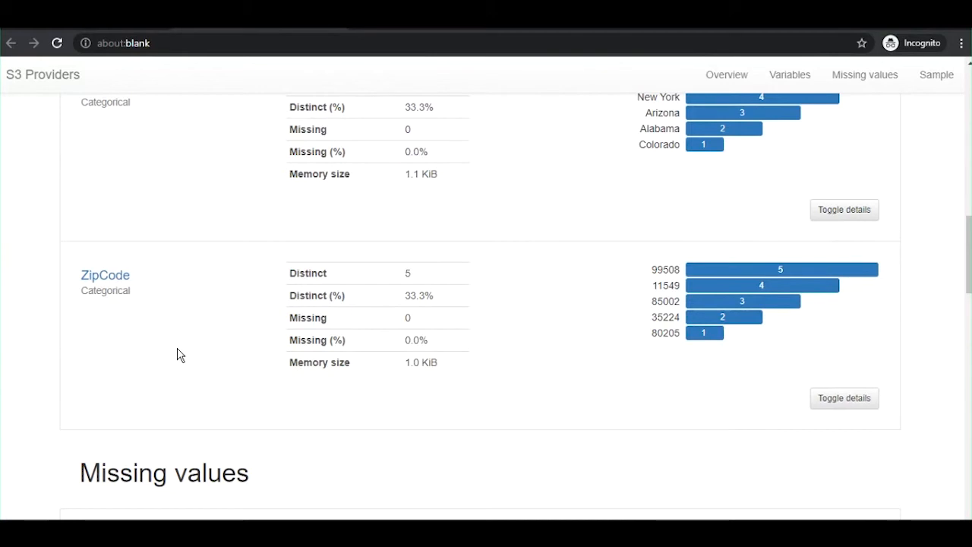
- Expand the ZipCode variable's details and show its categories breakdown
left_click(838, 401)
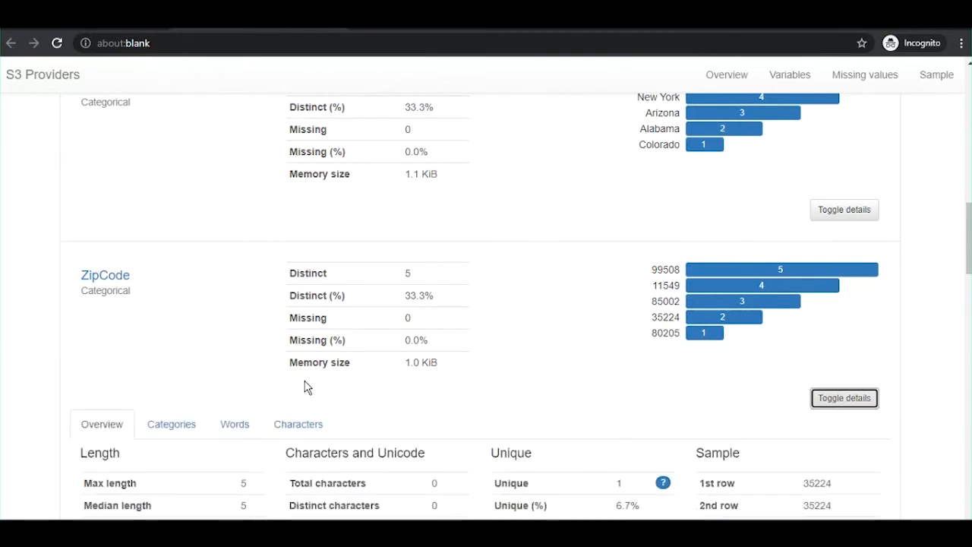
left_click(172, 430)
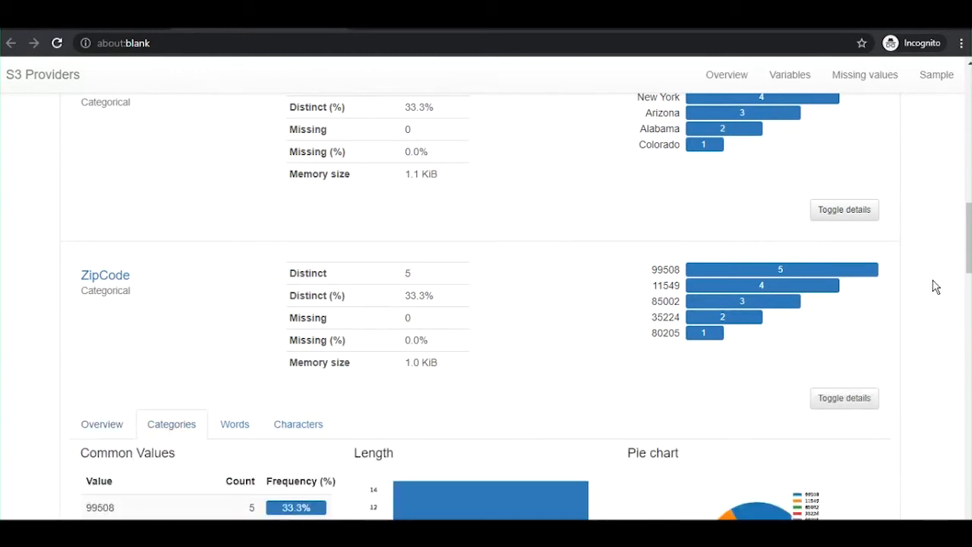
scroll(969, 251, "down", 3)
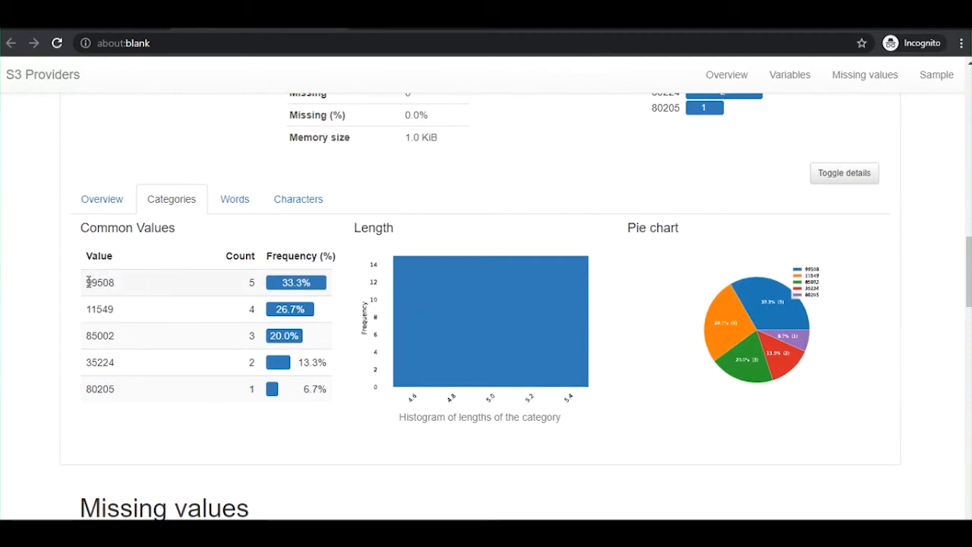
- Examine the counts and frequency percentages of ZipCode's common values, starting with 99508 and 11549
left_click_drag(84, 287, 85, 310)
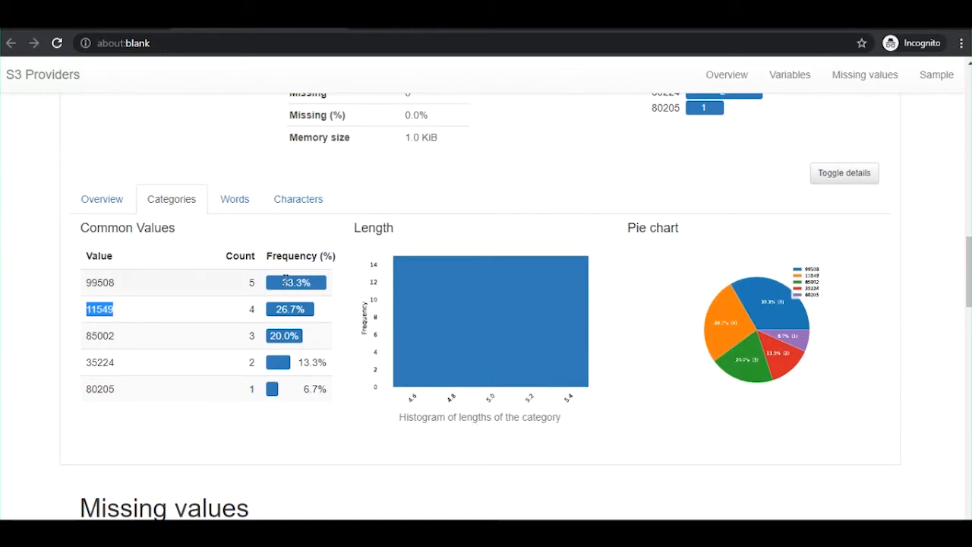
left_click(119, 271)
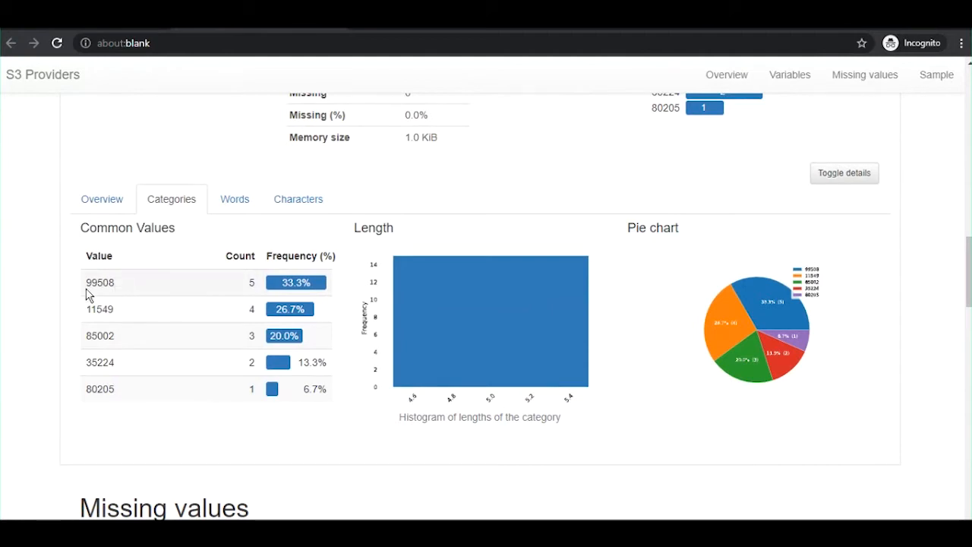
left_click_drag(85, 287, 115, 286)
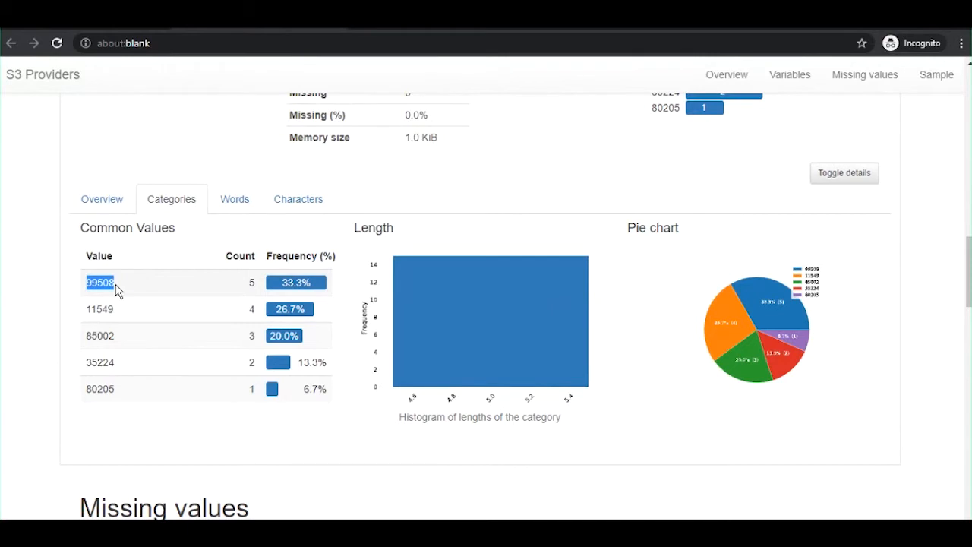
left_click(322, 287)
double_click(84, 286)
left_click(146, 260)
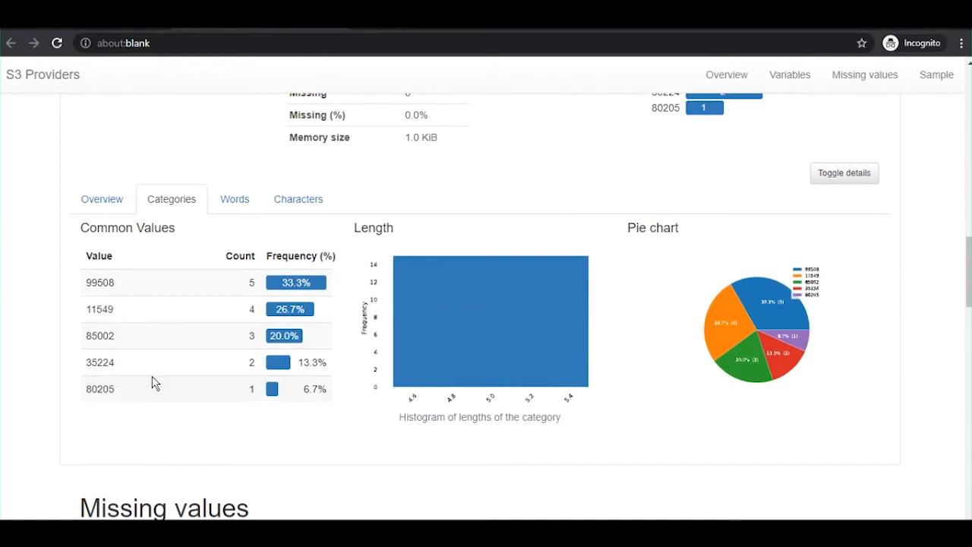
left_click_drag(970, 278, 969, 280)
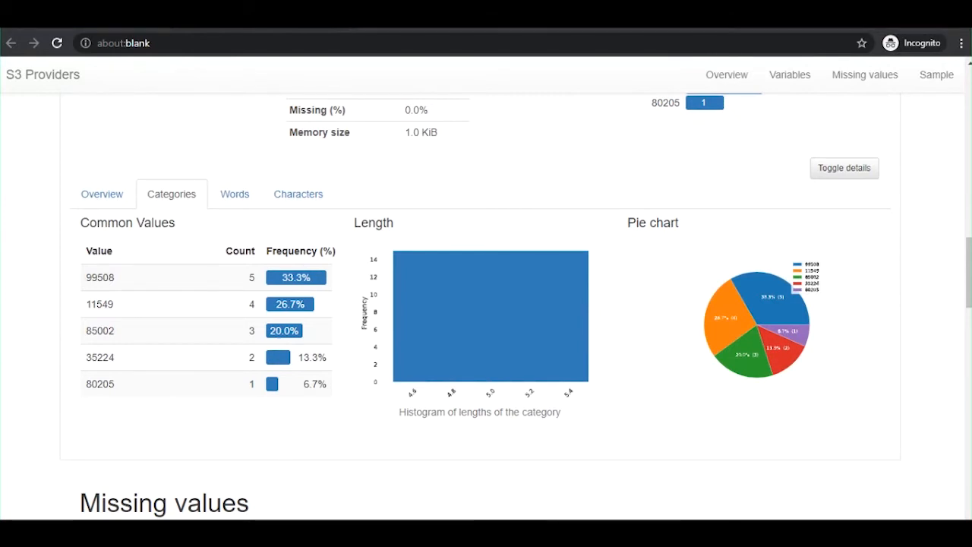
- Switch to the business user's Test Data Hub window and open the (MH)-S3-Medical Provider task for editing
mouse_move(429, 509)
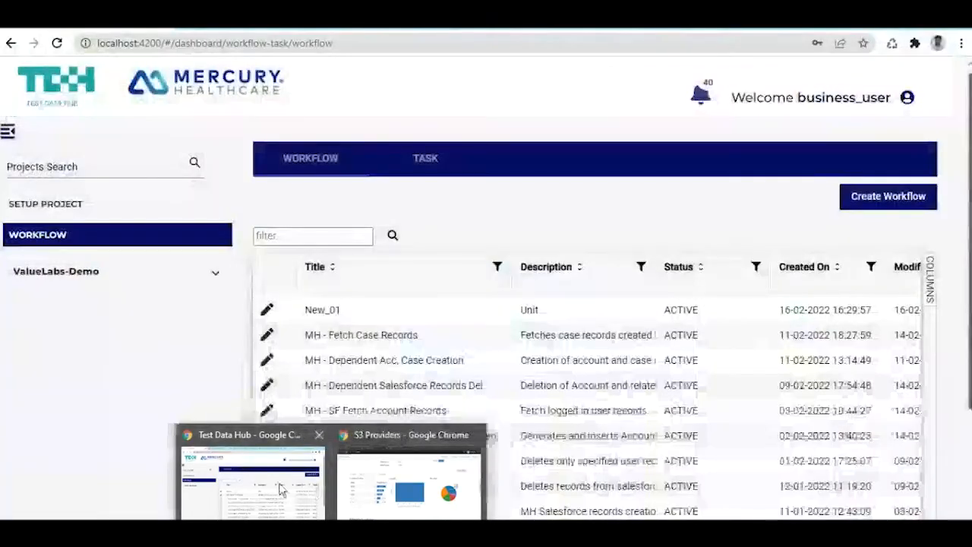
left_click(281, 486)
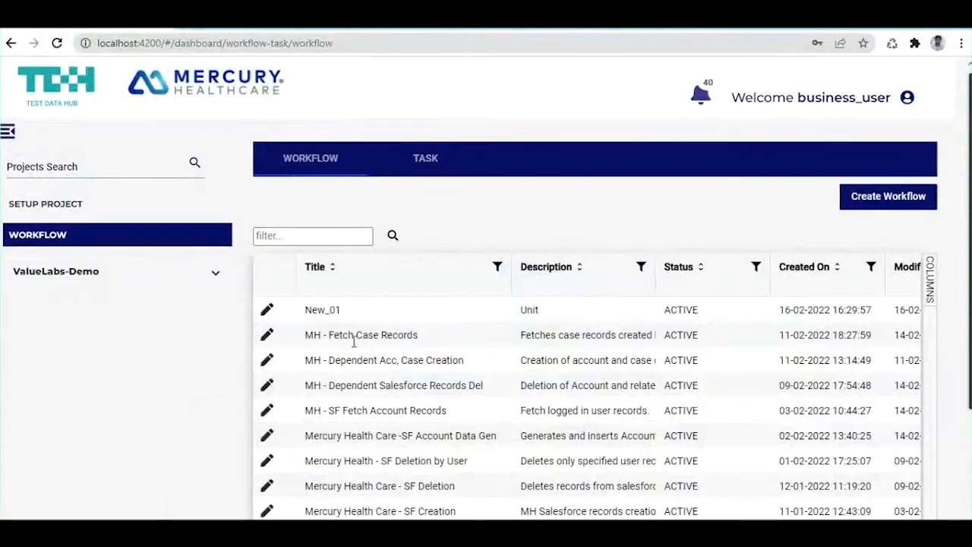
left_click(434, 163)
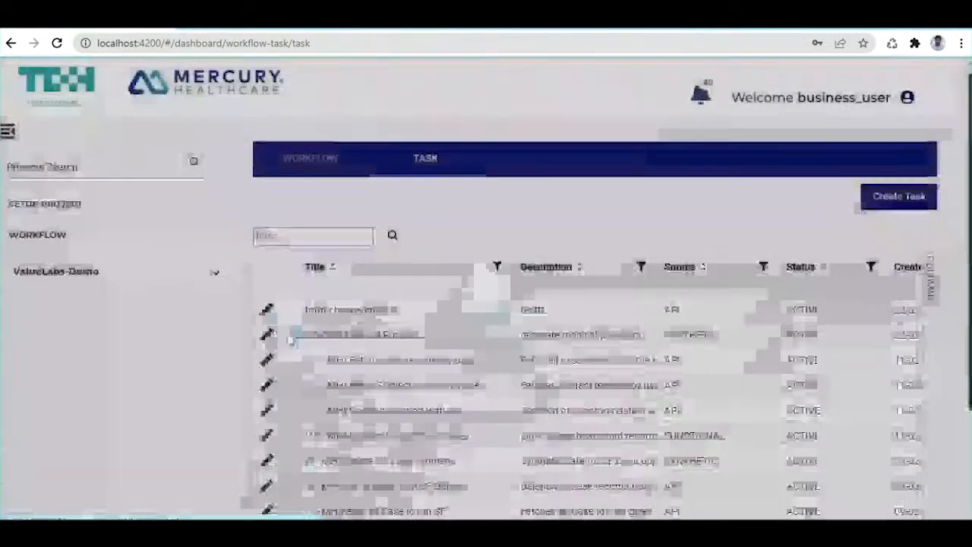
left_click(267, 335)
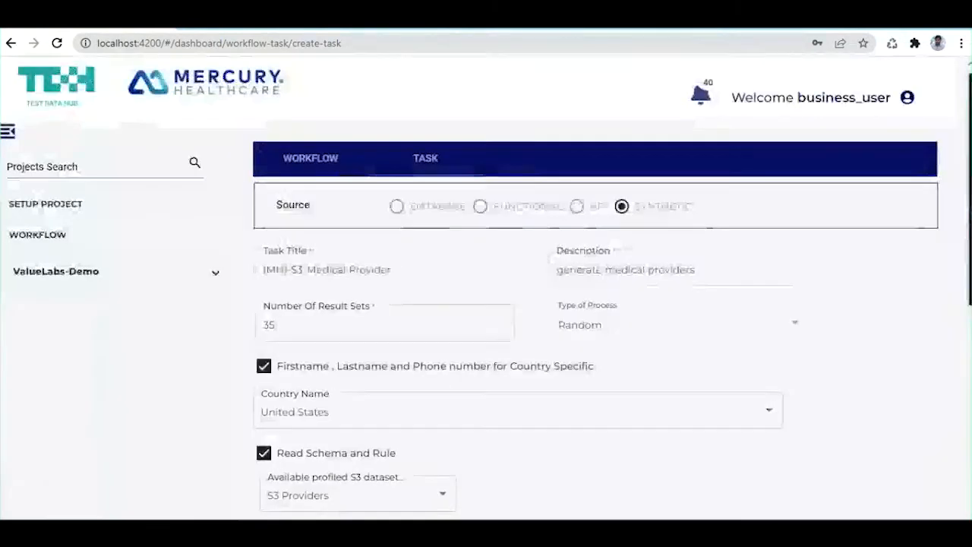
- Review the task's schema and rule settings for S3 Providers and open the weightage editor of the ZipCode field
scroll(358, 131, "down", 3)
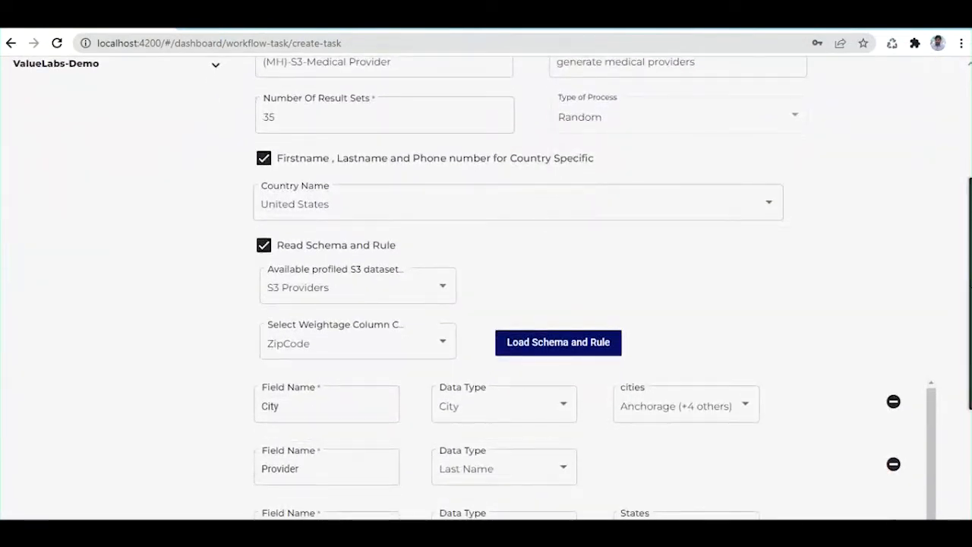
left_click_drag(969, 228, 969, 233)
scroll(738, 208, "down", 1)
scroll(402, 261, "down", 1)
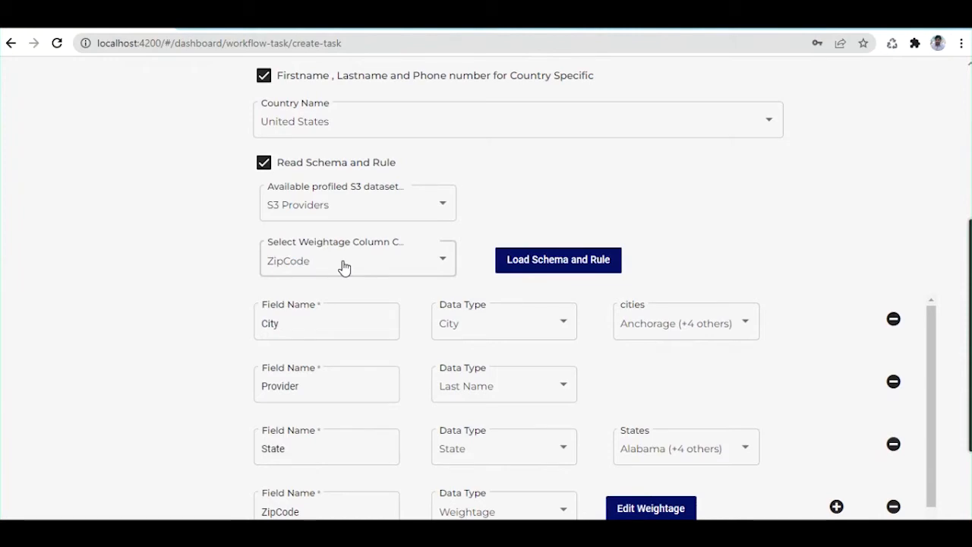
scroll(436, 251, "down", 1)
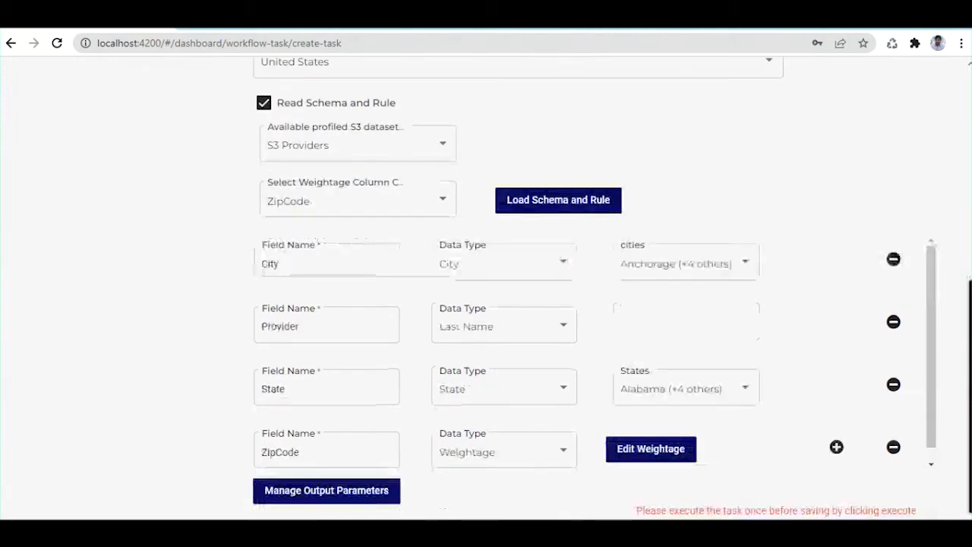
scroll(645, 392, "down", 1)
left_click(674, 395)
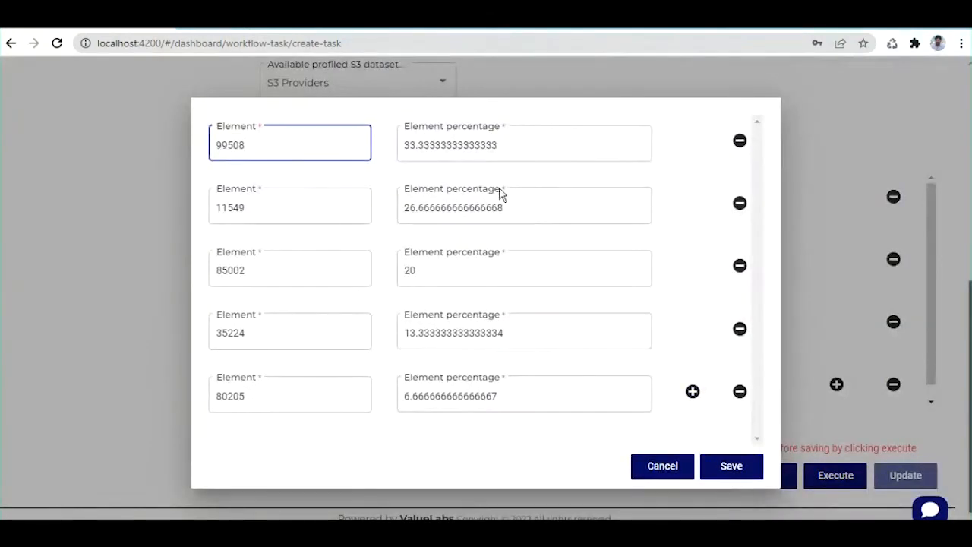
- Compare the ZipCode element percentages with the frequencies in the S3 Providers profile report, returning to the weightage editor
mouse_move(332, 532)
left_click(406, 489)
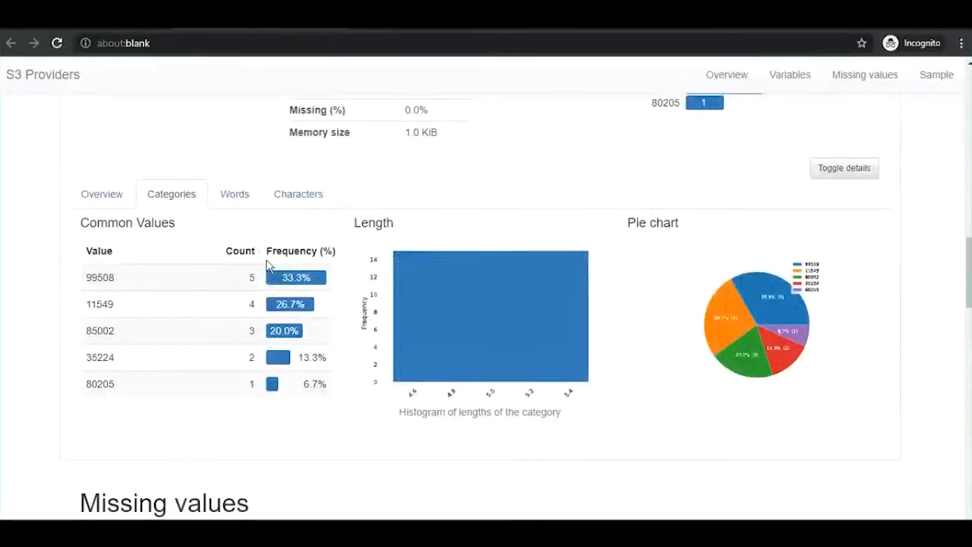
mouse_move(332, 532)
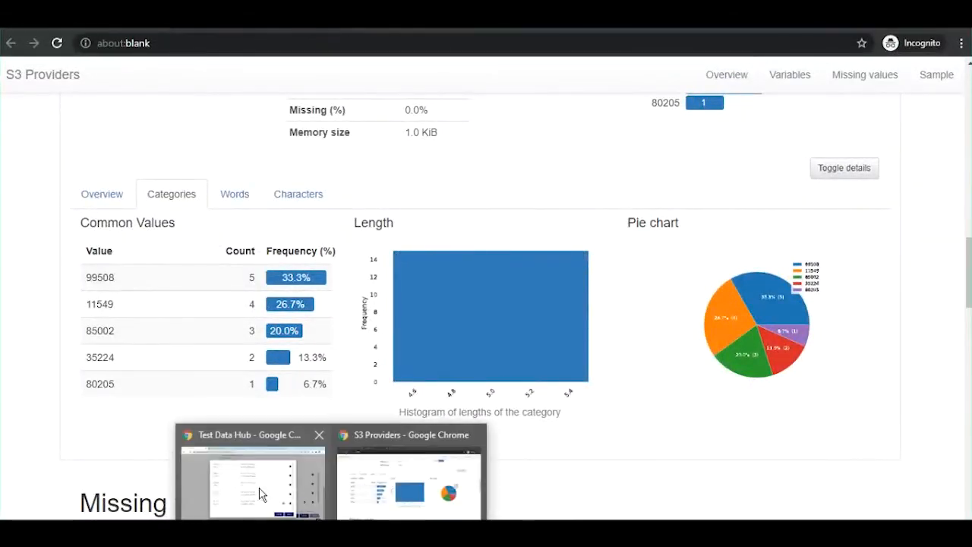
left_click(259, 493)
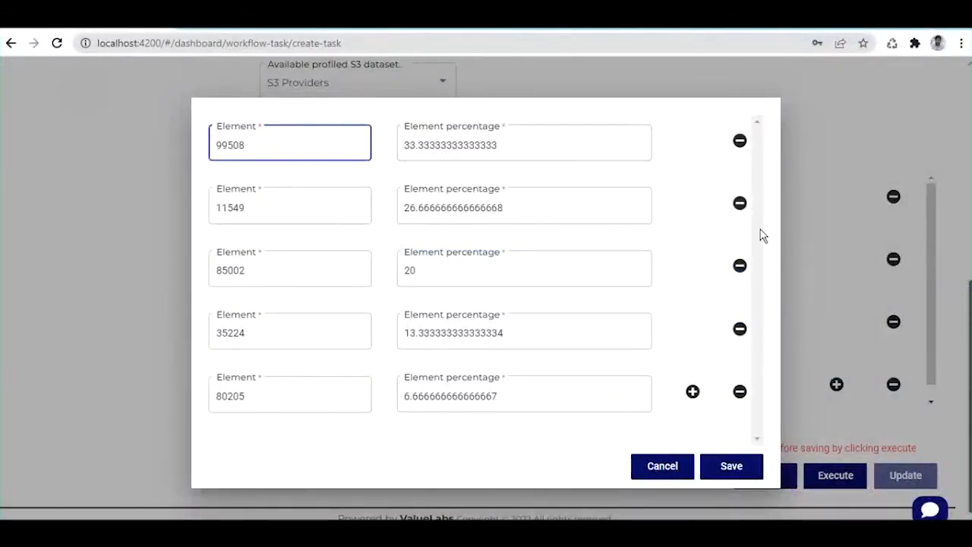
- Try shifting one percentage point of weightage from element 11549 to 99508, restore both values and discard the edits
left_click(638, 144)
left_click(582, 205)
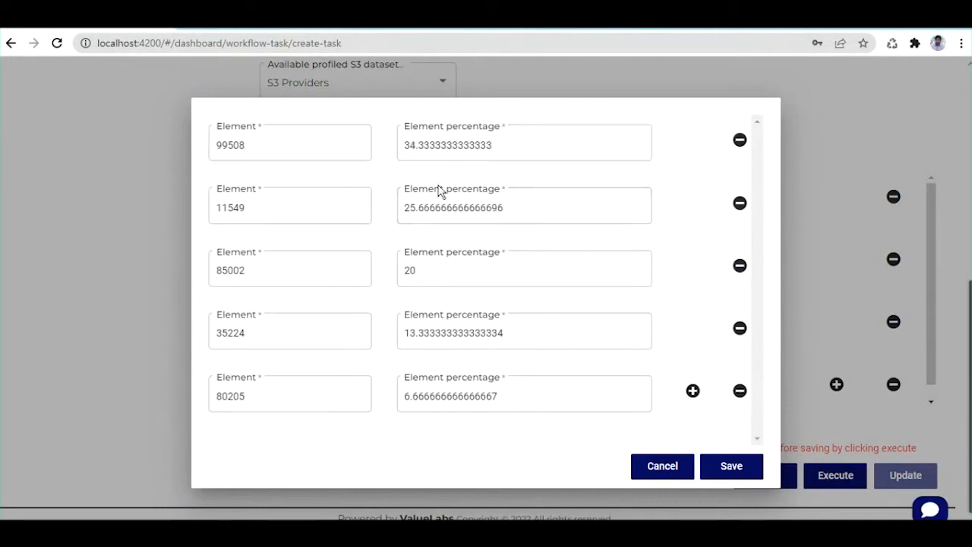
left_click(638, 149)
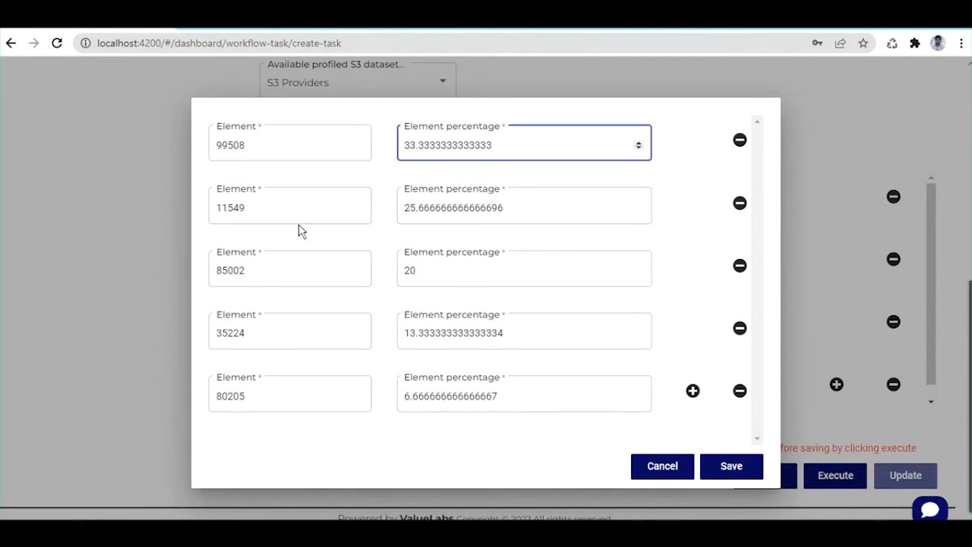
left_click(478, 169)
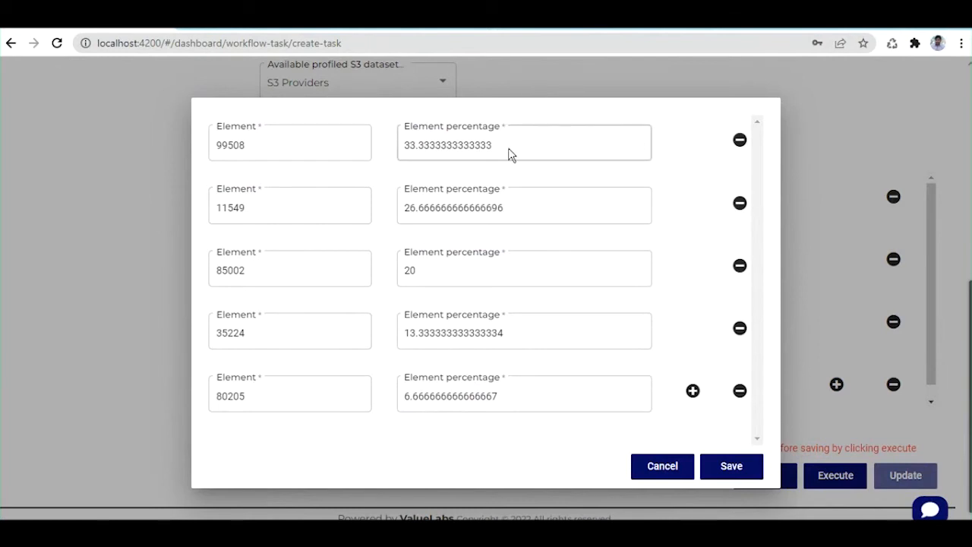
left_click(664, 465)
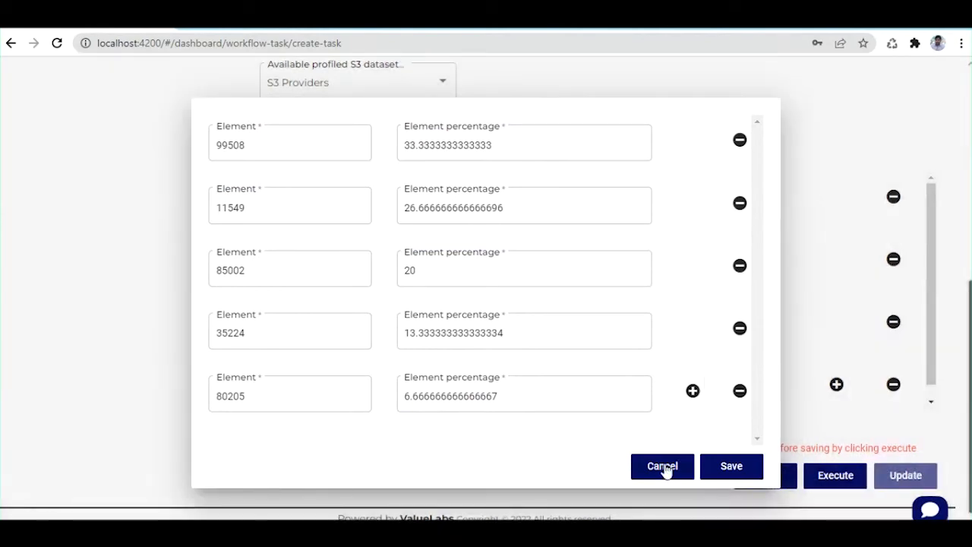
- Execute the task and sort its result preview by ZipCode in descending order to inspect the 99508 rows
left_click(835, 477)
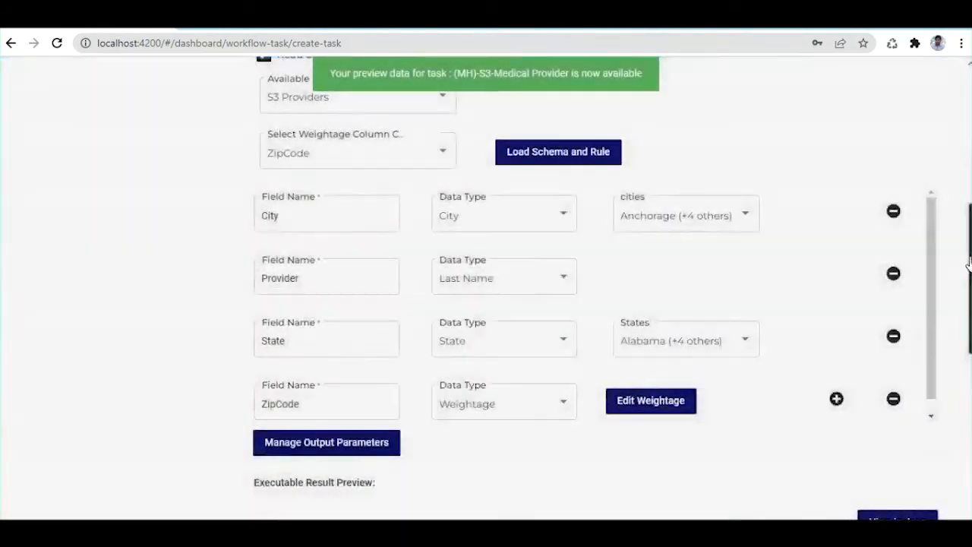
left_click_drag(968, 265, 968, 401)
double_click(314, 465)
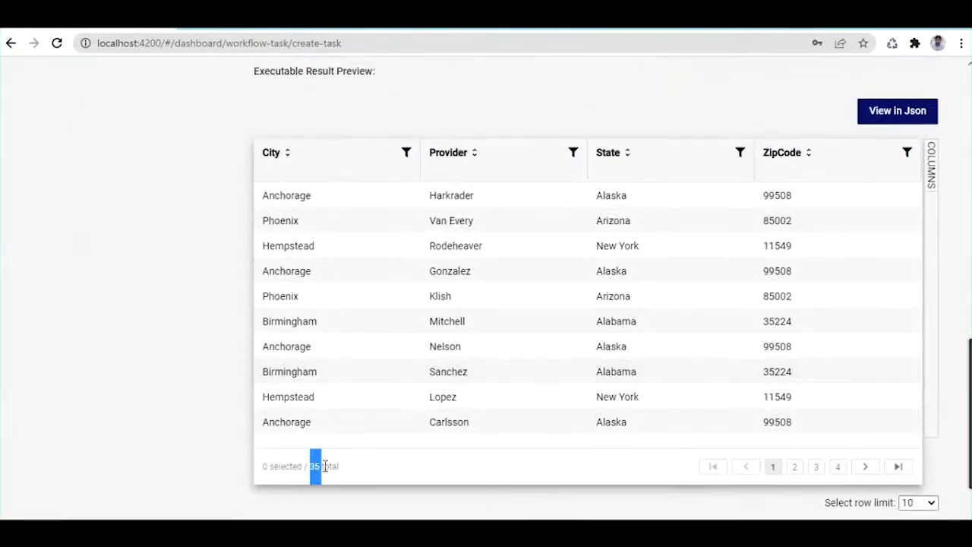
left_click(809, 154)
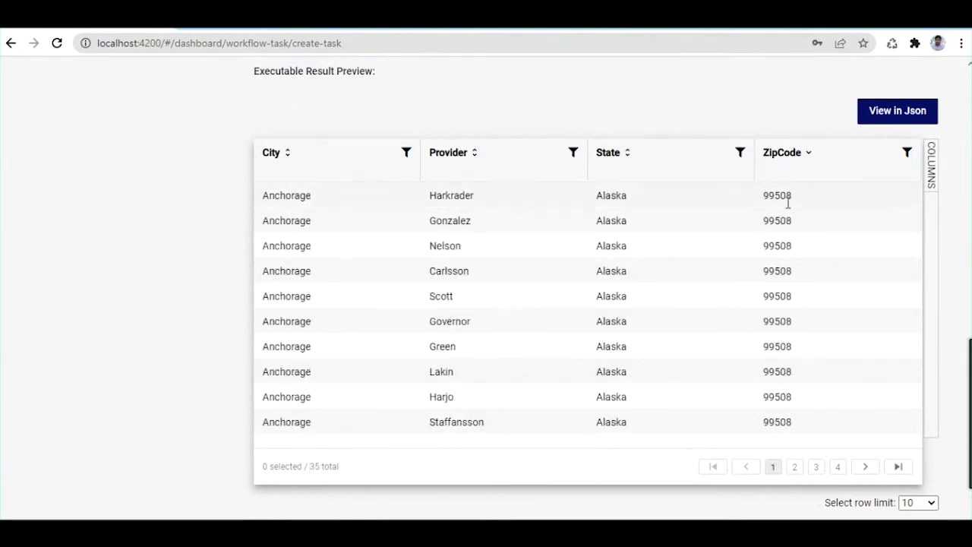
left_click_drag(765, 195, 792, 196)
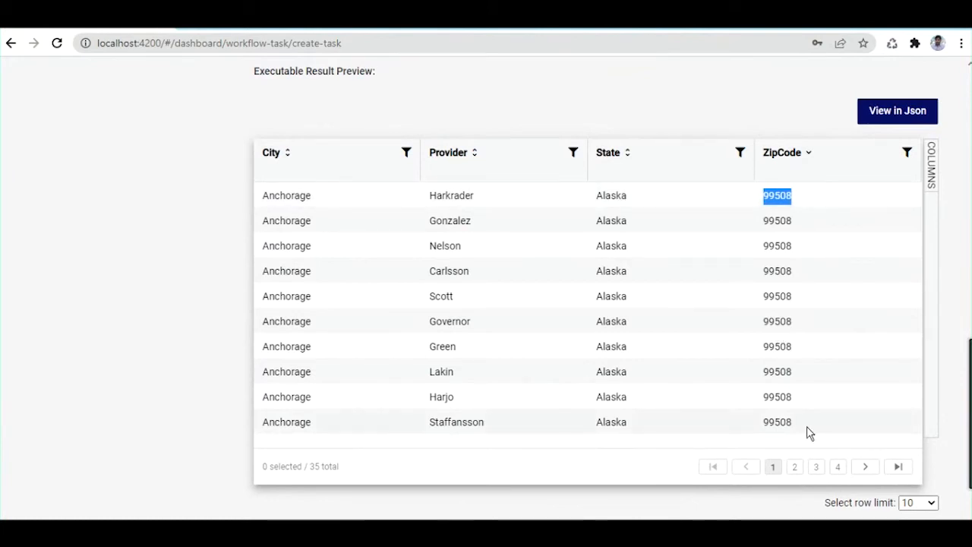
- Examine the remaining 99508 rows on page 2 of the result preview, returning to page 1
left_click(795, 467)
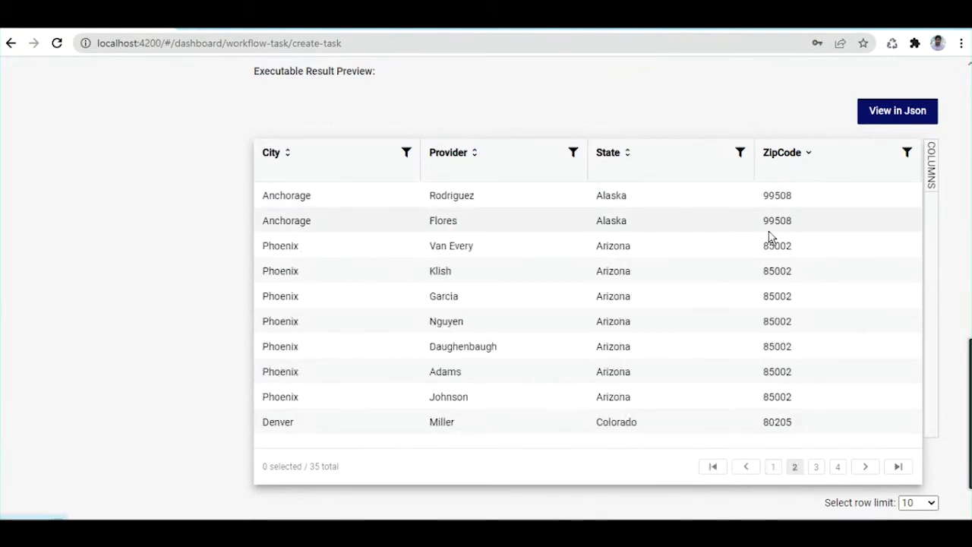
left_click_drag(794, 222, 769, 195)
left_click(763, 202)
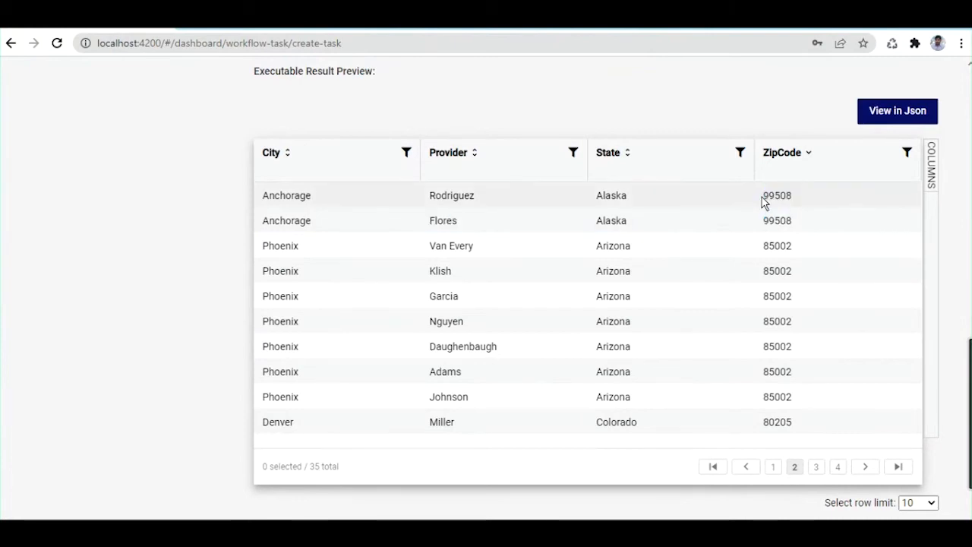
left_click(773, 466)
scroll(486, 288, "up", 2)
scroll(486, 288, "down", 1)
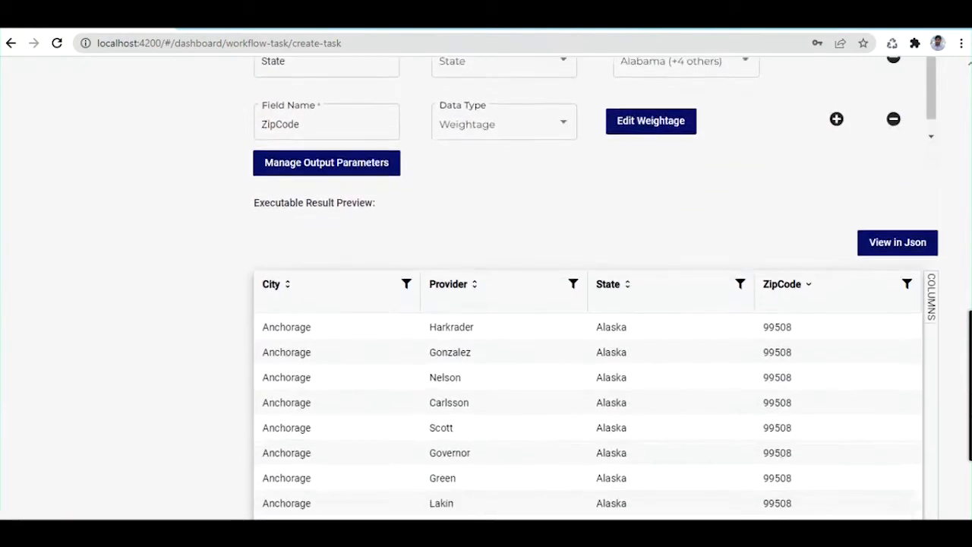
scroll(486, 287, "down", 1)
scroll(486, 288, "up", 1)
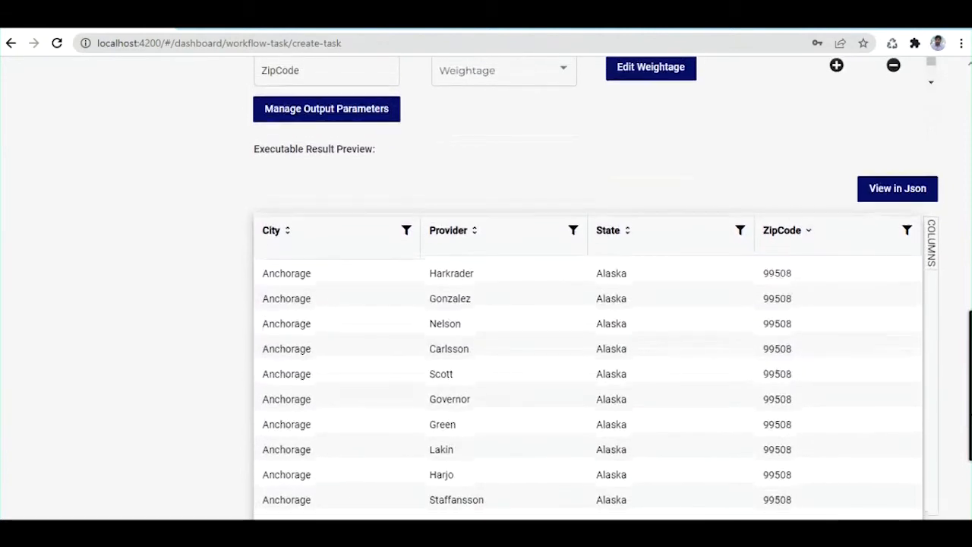
scroll(486, 287, "up", 1)
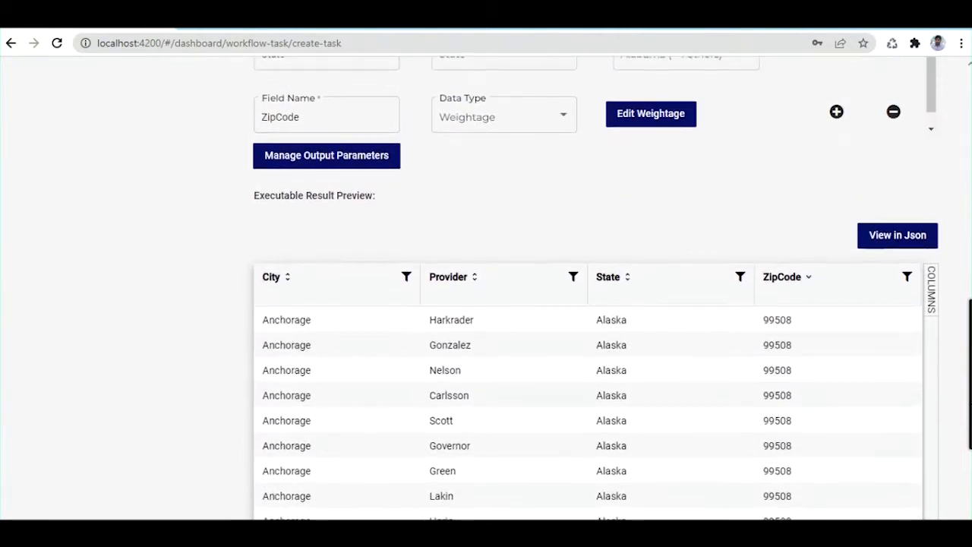
scroll(934, 369, "down", 1)
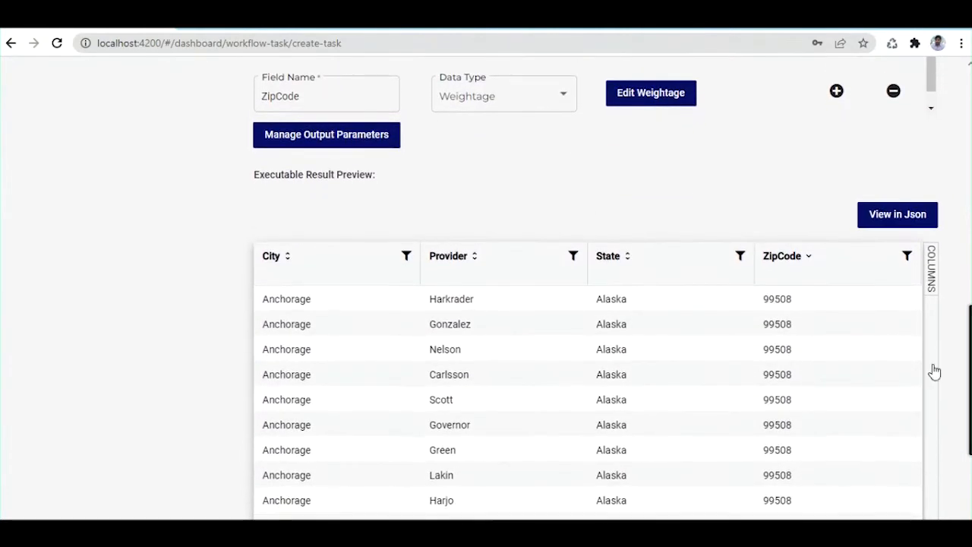
- Try hiding the Provider and City columns of the result preview one after the other, showing both again
left_click(933, 275)
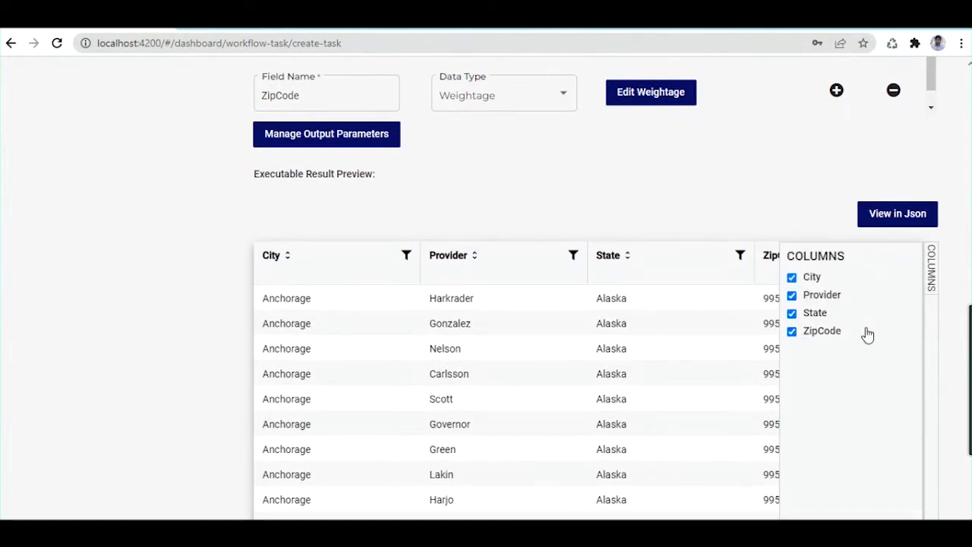
left_click(816, 300)
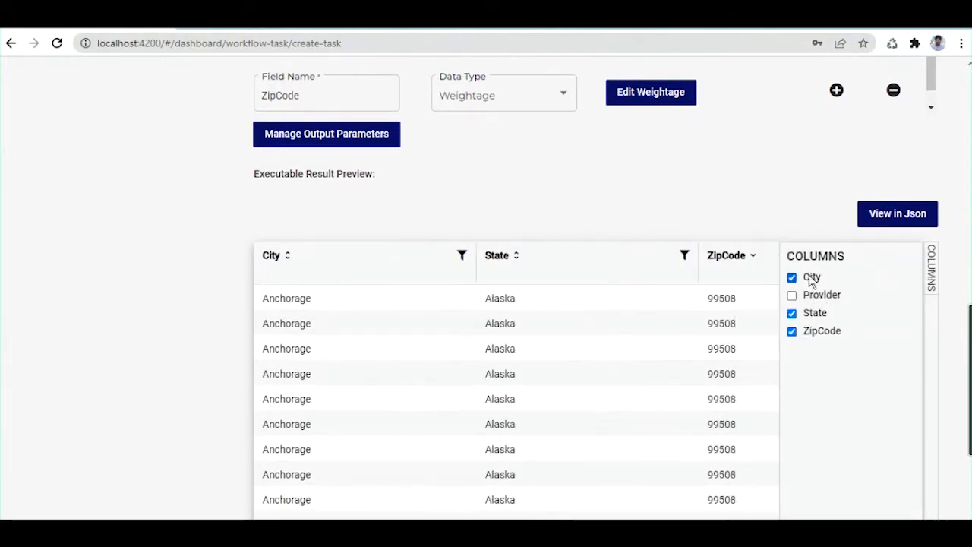
left_click(811, 278)
left_click(817, 296)
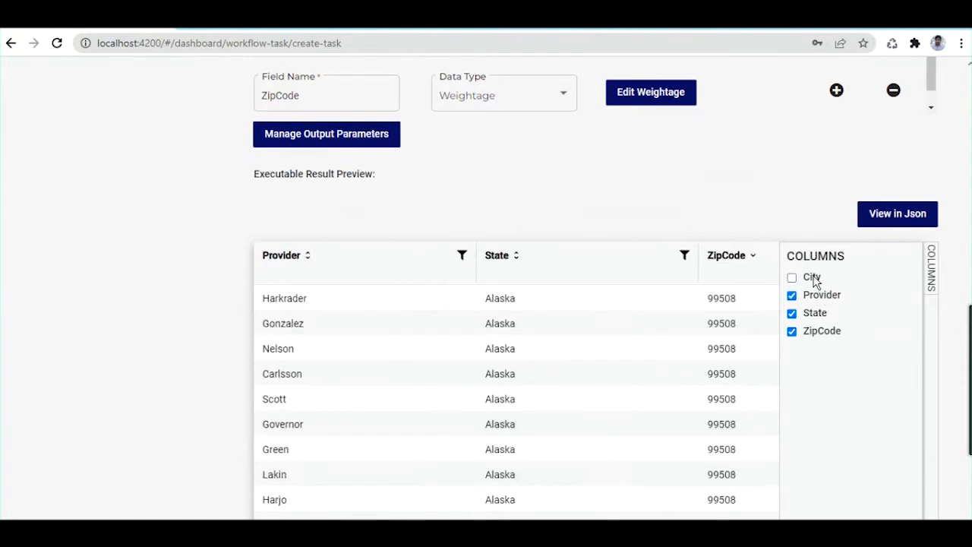
left_click(812, 278)
left_click(934, 271)
- Filter the result preview's ZipCode column by 11549 and examine the matching rows
left_click(908, 256)
left_click(889, 273)
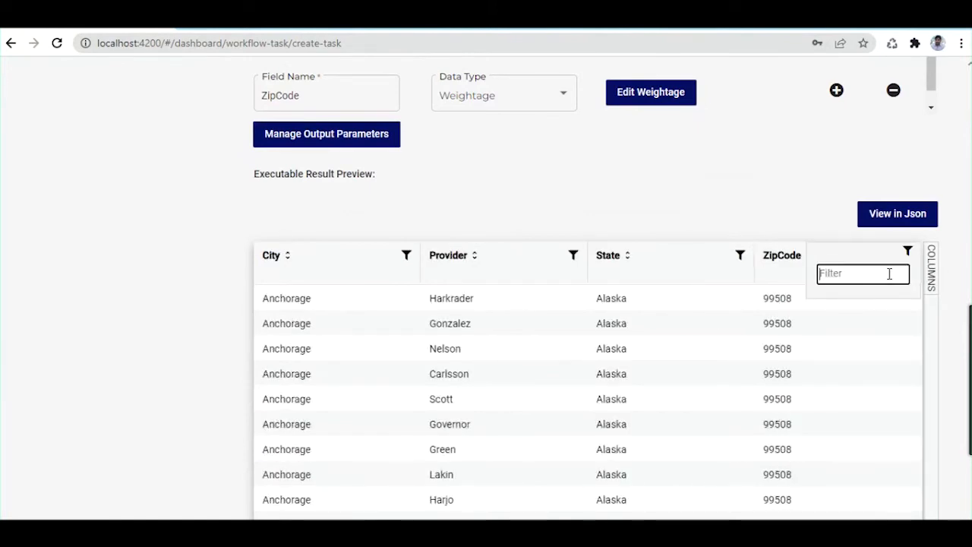
type("11549")
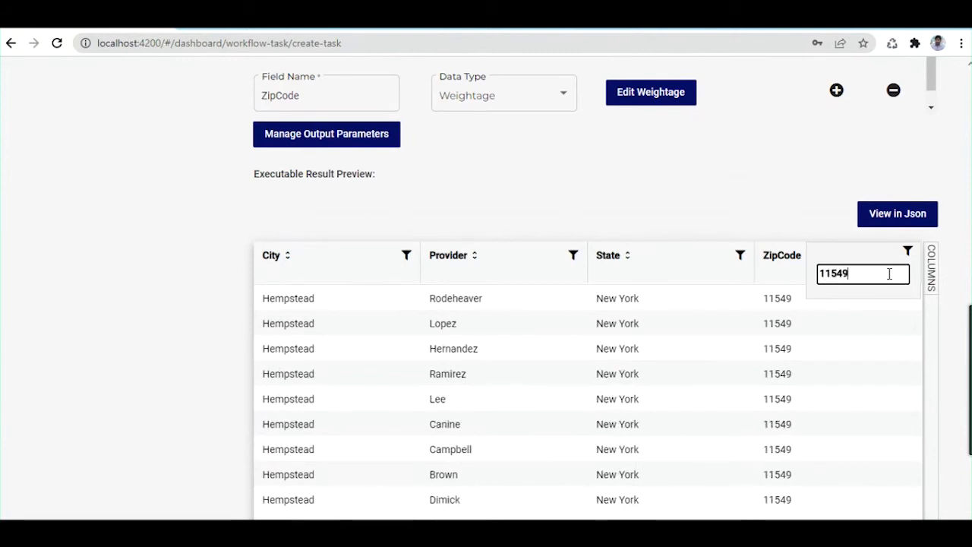
left_click(908, 255)
left_click_drag(969, 342, 968, 402)
left_click(538, 372)
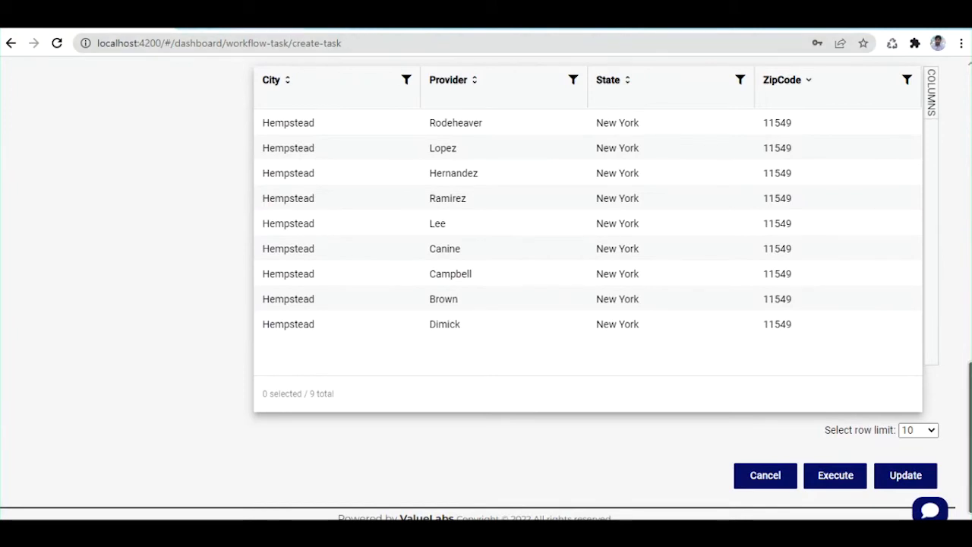
- Switch to the Amazon S3 write-bucket and refresh its object list to check the existing providers.csv file
left_click(265, 26)
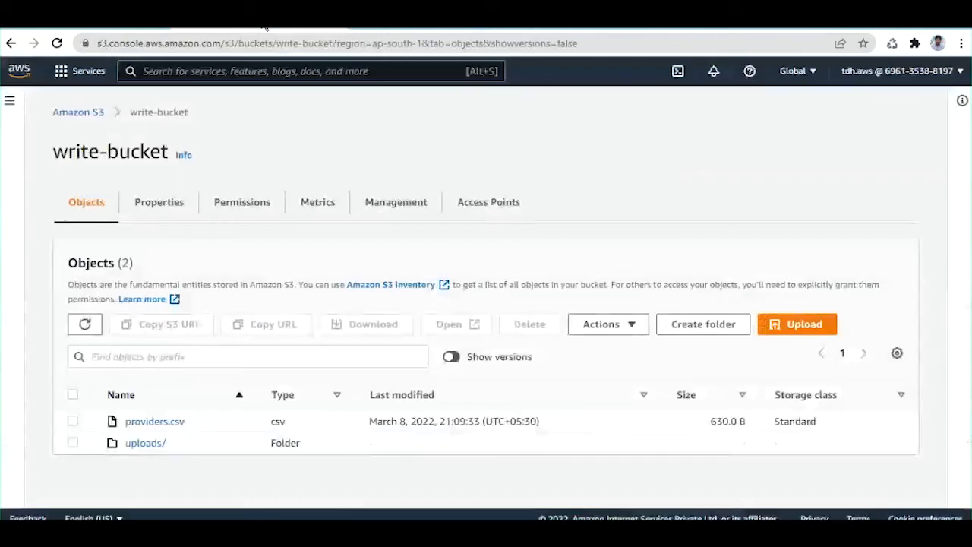
left_click(83, 324)
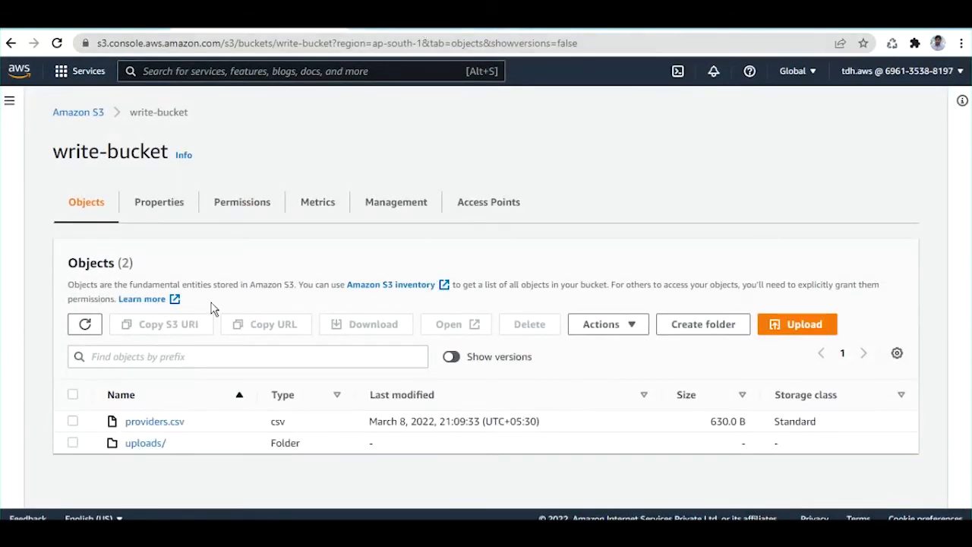
left_click_drag(200, 427, 122, 429)
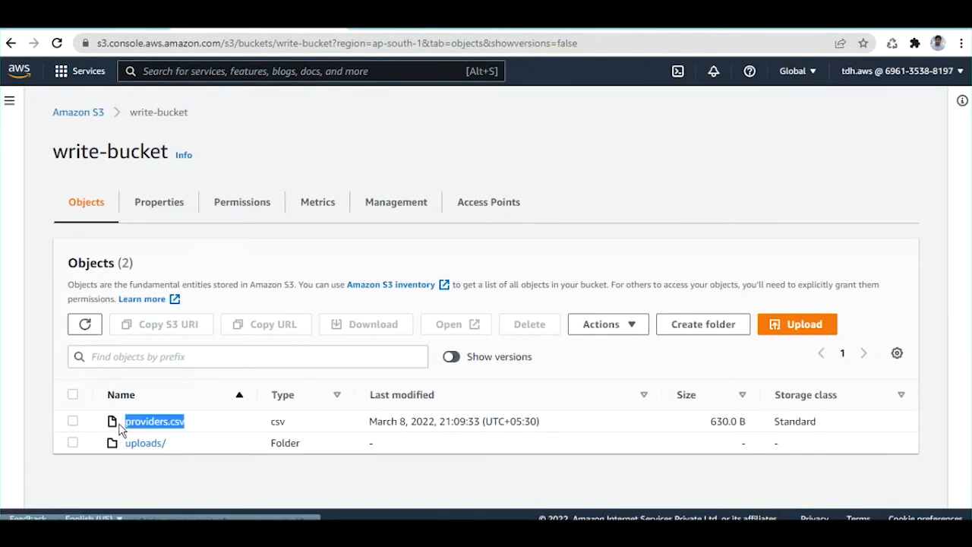
left_click(246, 164)
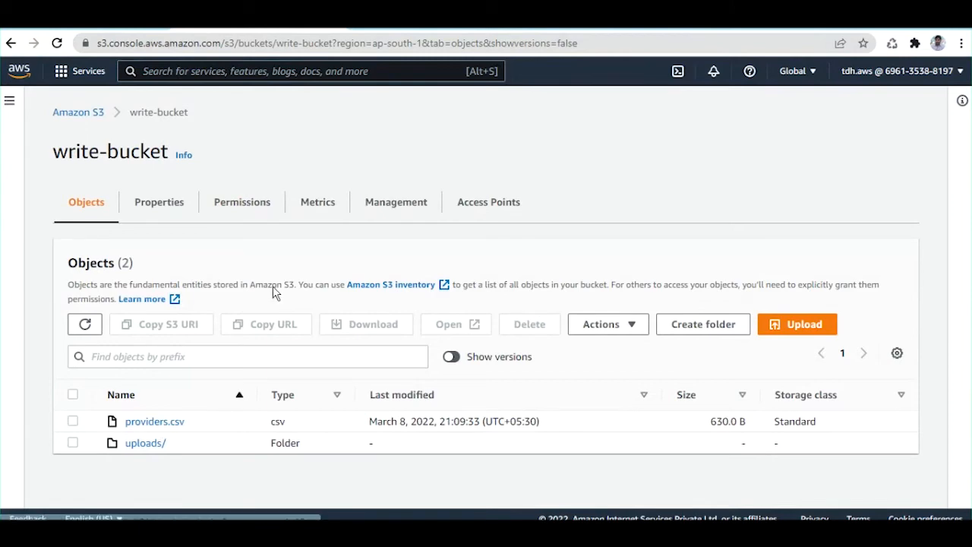
- Switch to the Snowflake worksheet, run select * from medical_providers and temporarily enlarge the results area to review the rows
left_click(446, 27)
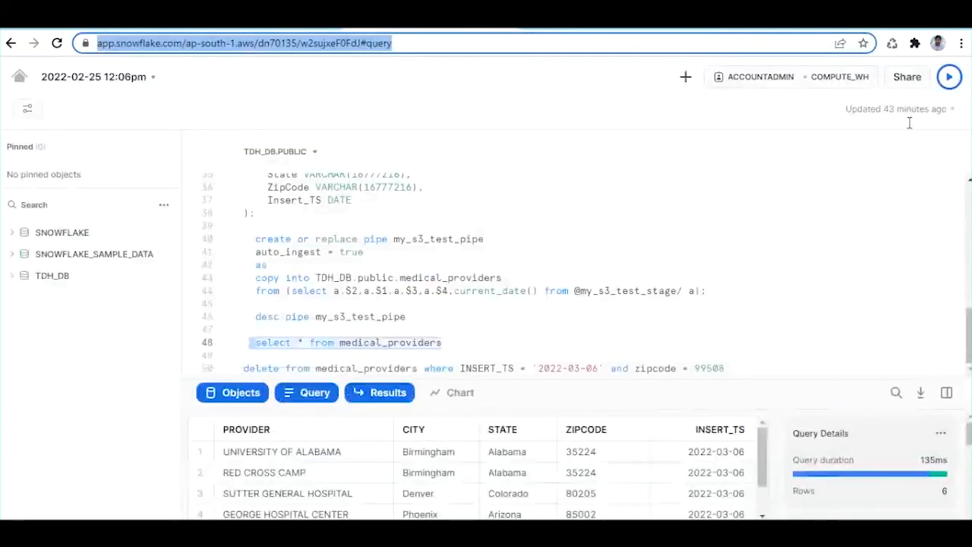
left_click(949, 77)
left_click_drag(714, 375, 681, 284)
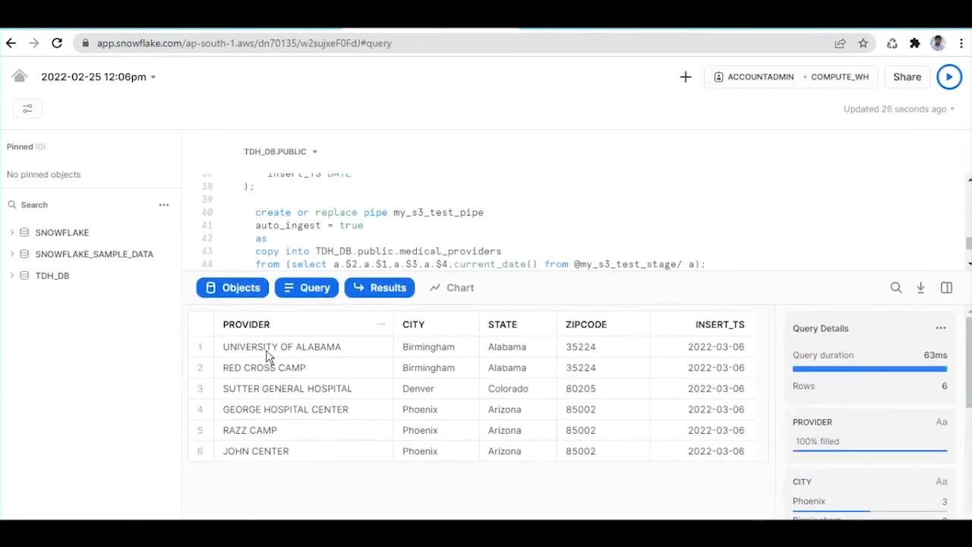
left_click_drag(699, 289, 701, 382)
left_click(462, 328)
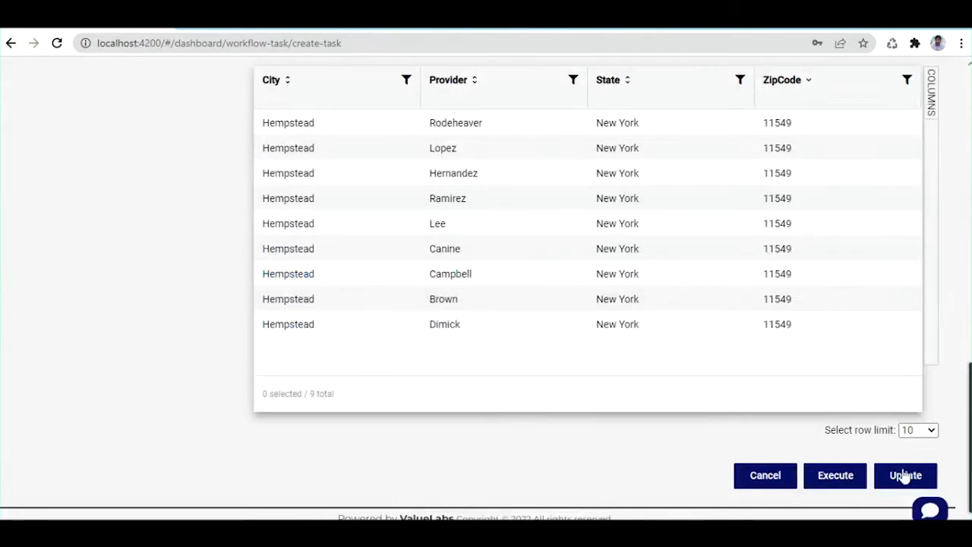
- Return to the synthetic provider task and update it with its current settings
mouse_move(970, 474)
left_mouse_down()
mouse_move(970, 440)
mouse_move(970, 475)
left_mouse_up()
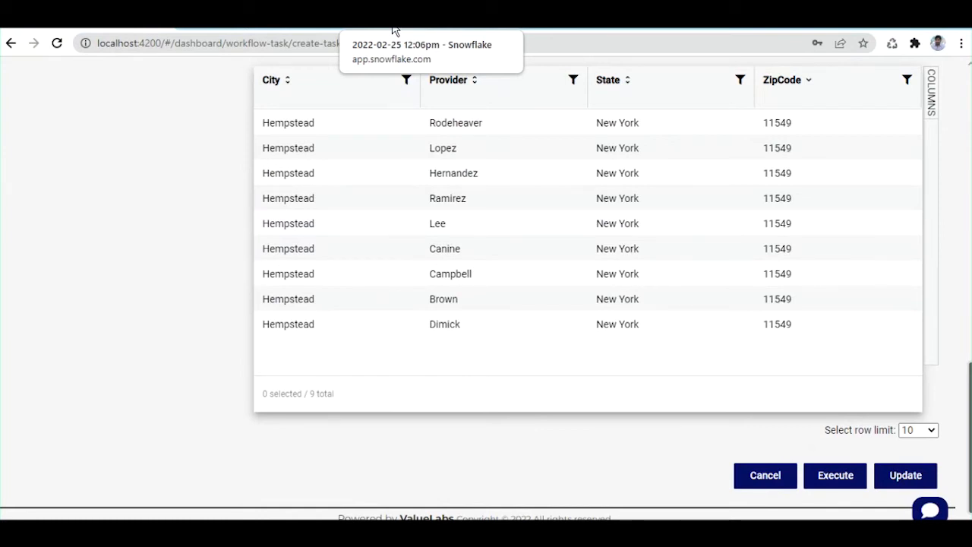
left_click(905, 476)
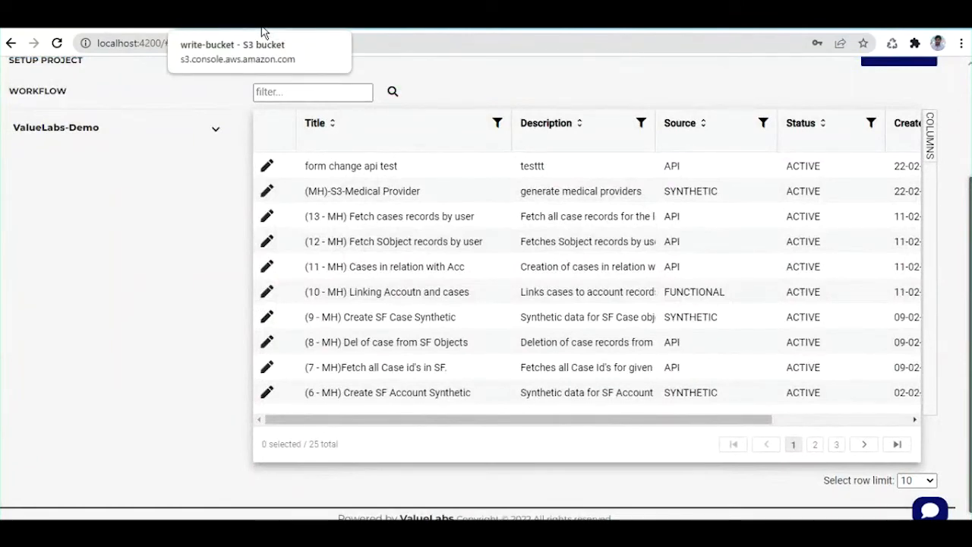
- Switch to the Amazon S3 write-bucket and refresh its object list to check for a newly generated CSV file
left_click(262, 32)
left_click(85, 324)
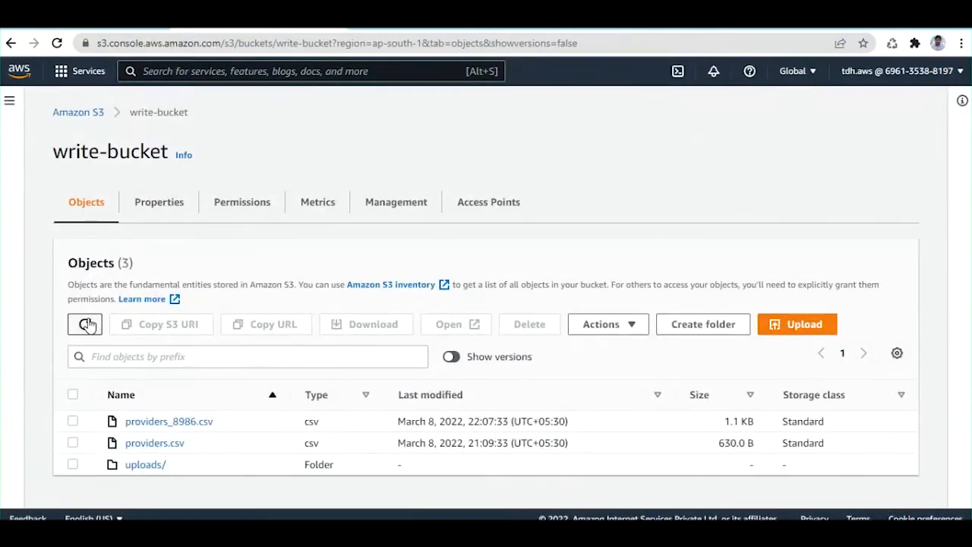
left_click(86, 324)
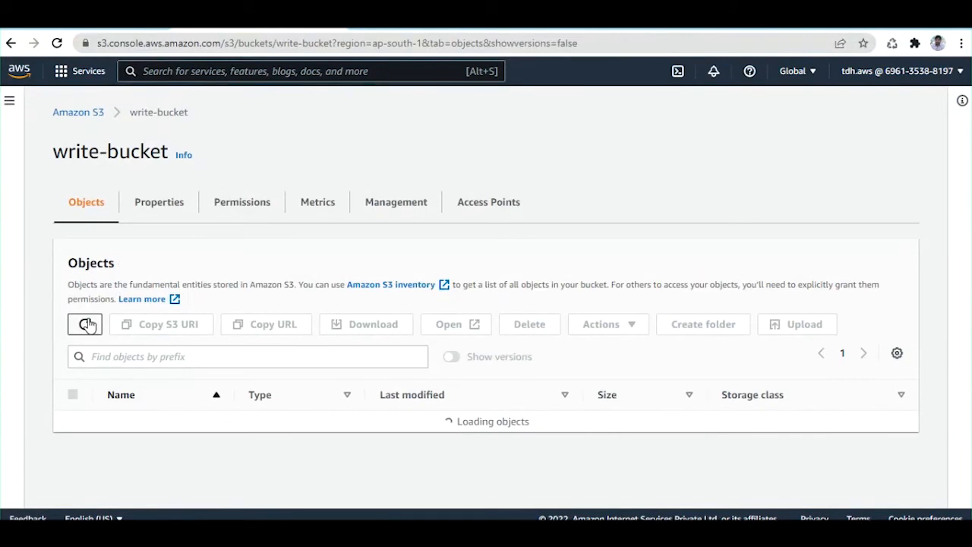
left_click_drag(217, 423, 121, 422)
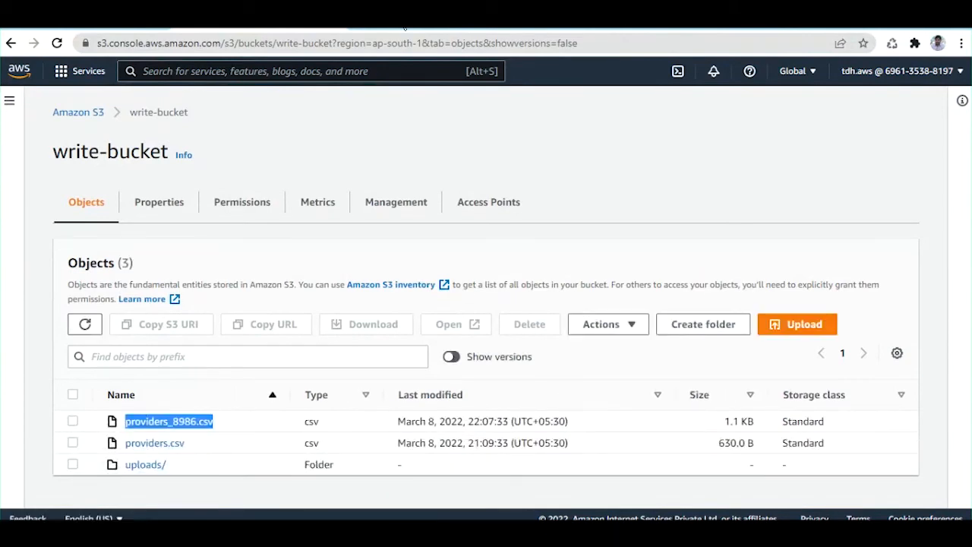
- Switch to the Snowflake worksheet and rerun select * from medical_providers to check for newly ingested records
left_click(399, 28)
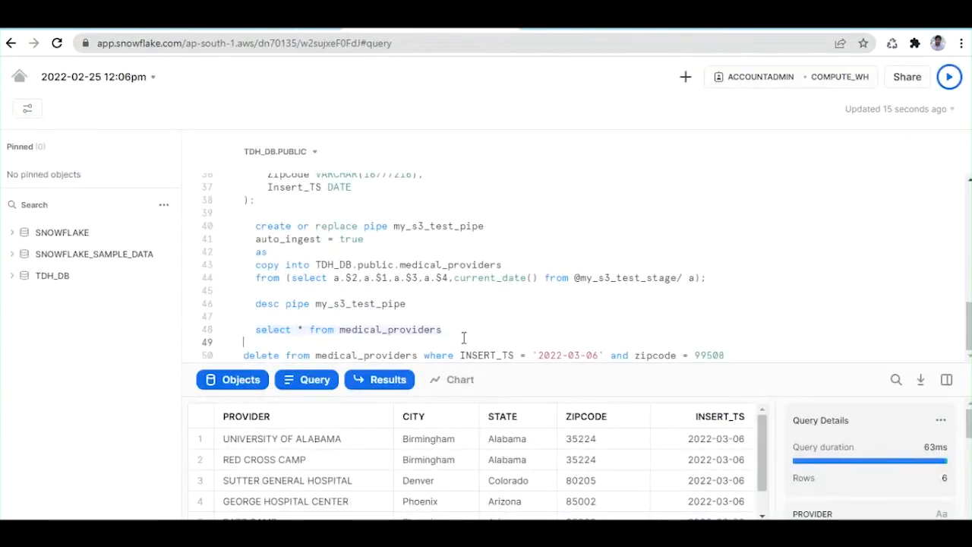
left_click_drag(456, 330, 243, 329)
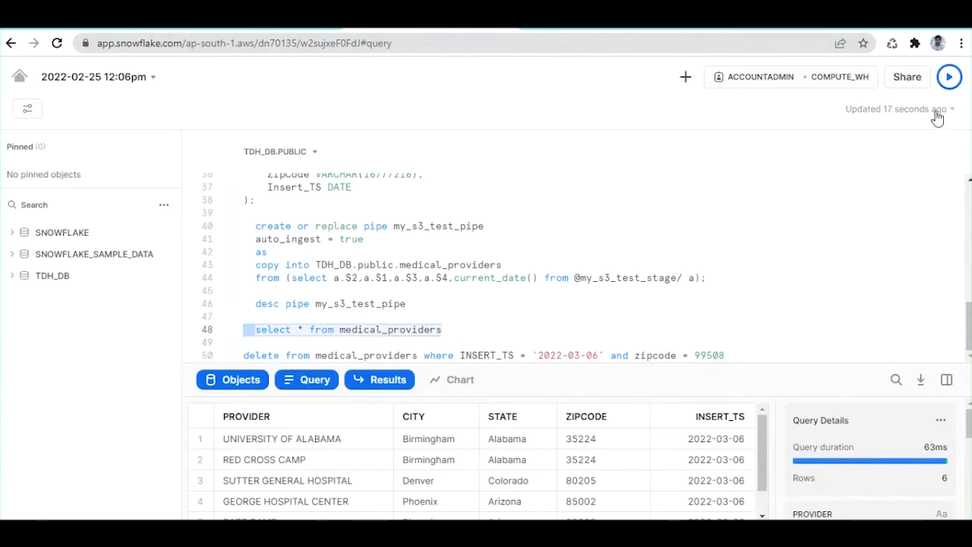
left_click(948, 79)
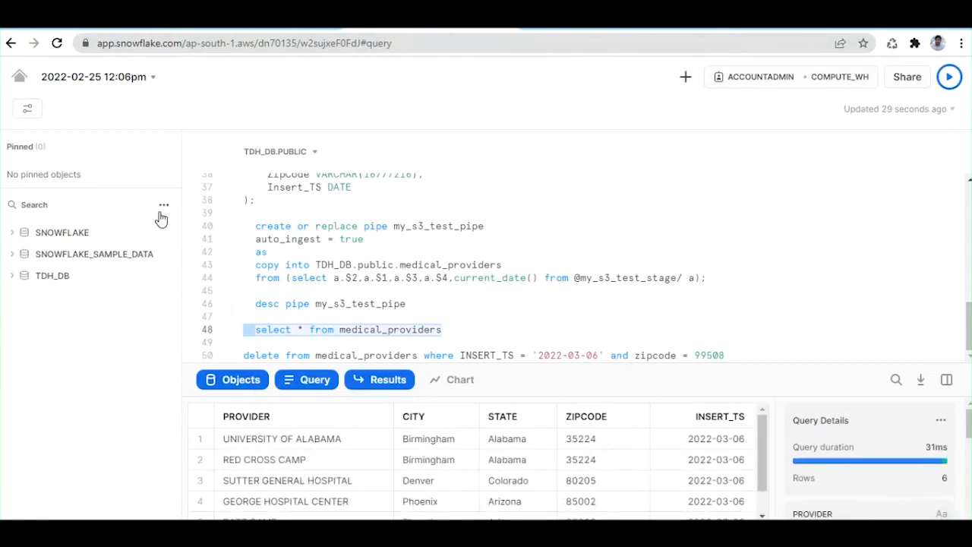
left_click(163, 205)
left_click(168, 240)
left_click(451, 217)
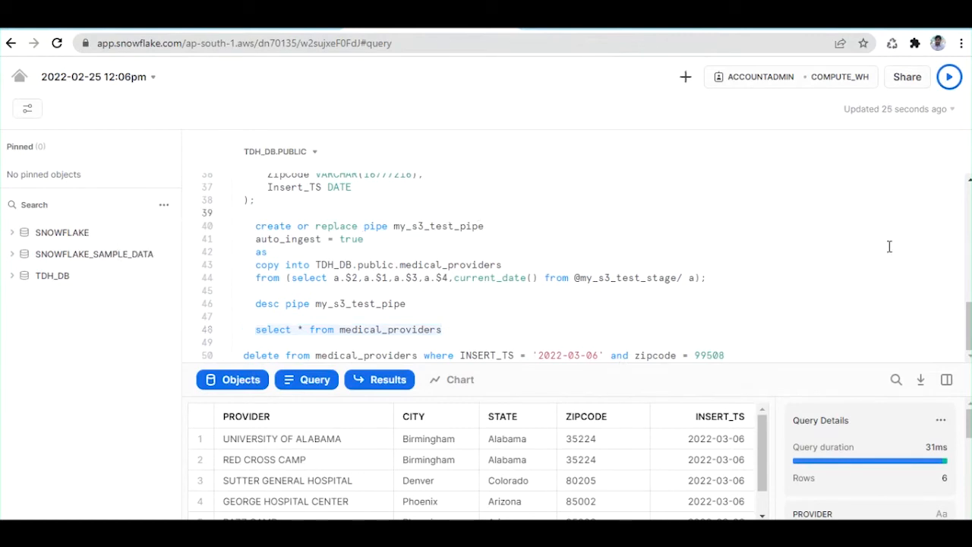
mouse_move(968, 328)
left_mouse_down()
mouse_move(968, 281)
mouse_move(968, 333)
left_mouse_up()
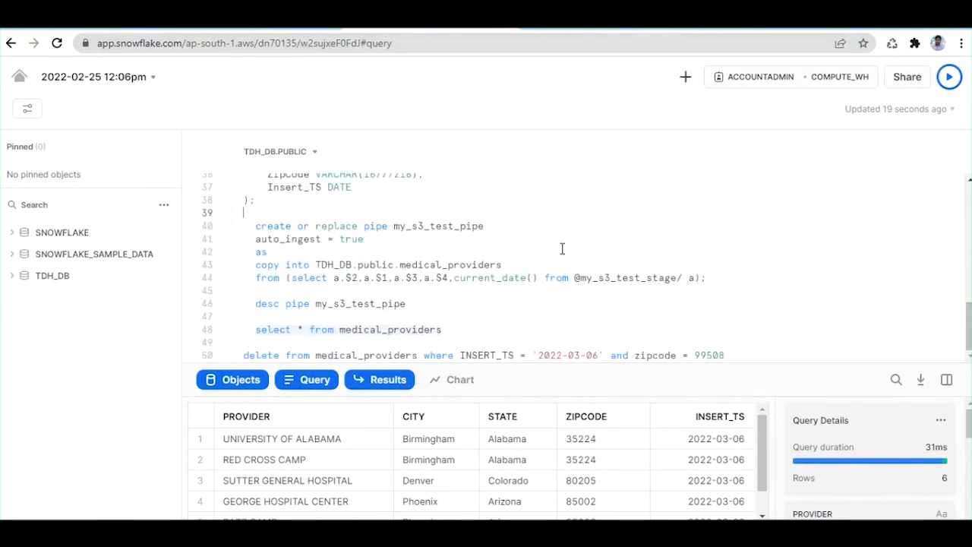
- Enlarge the results area and rerun only the select * from medical_providers statement on line 48
left_click(547, 306)
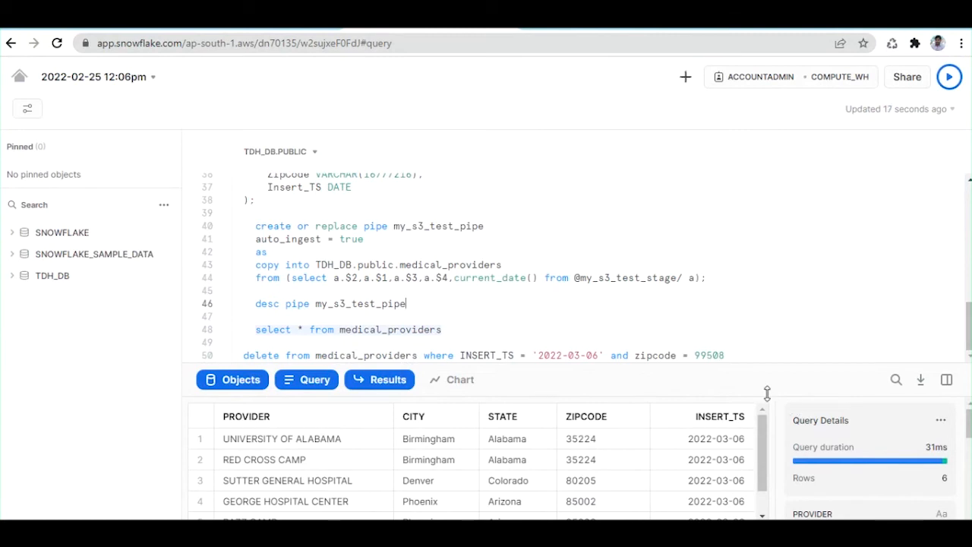
left_click_drag(764, 389, 759, 314)
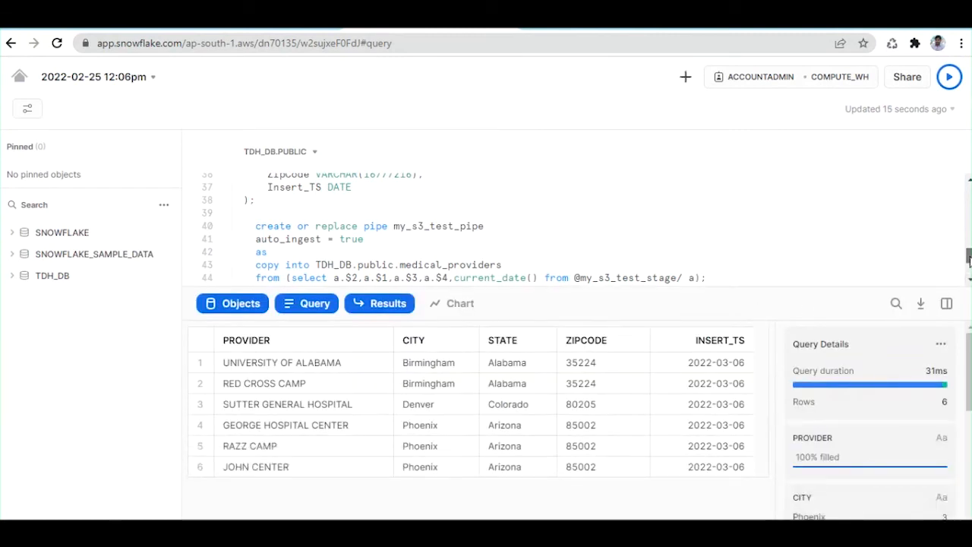
scroll(969, 258, "down", 3)
left_click(949, 77)
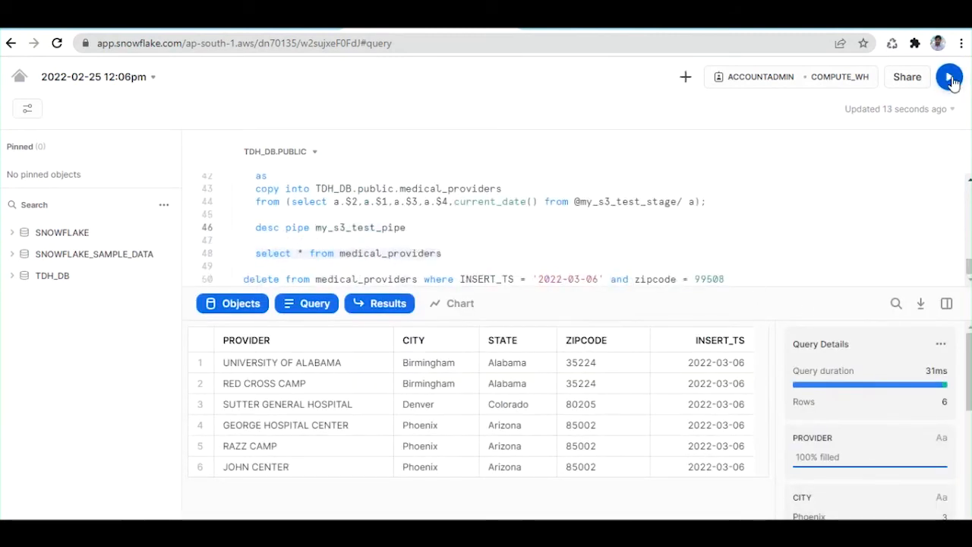
left_click(491, 257)
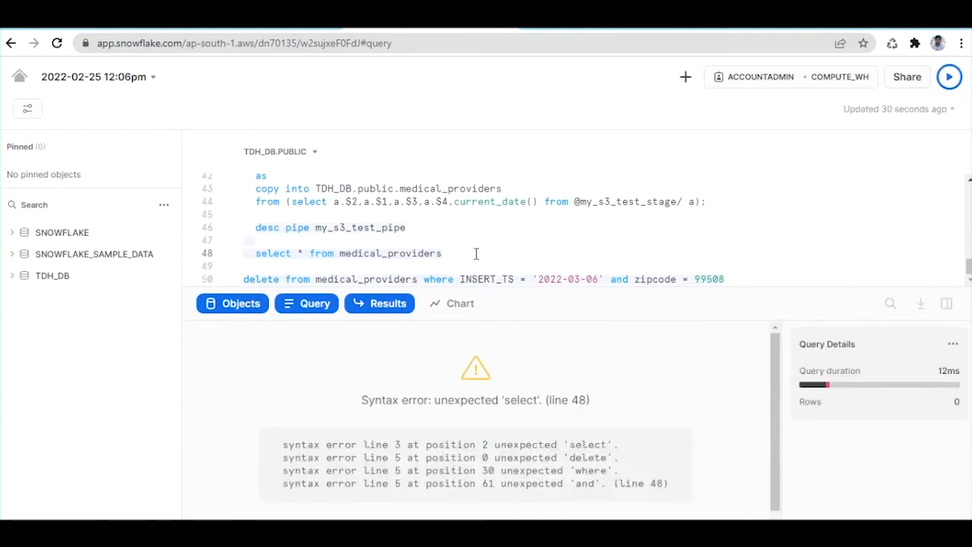
left_click_drag(474, 253, 242, 256)
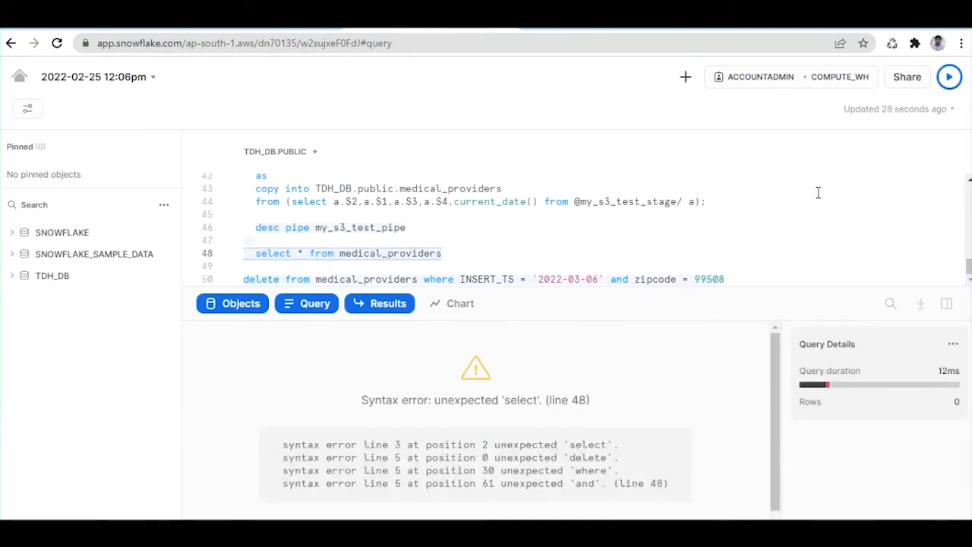
left_click(949, 77)
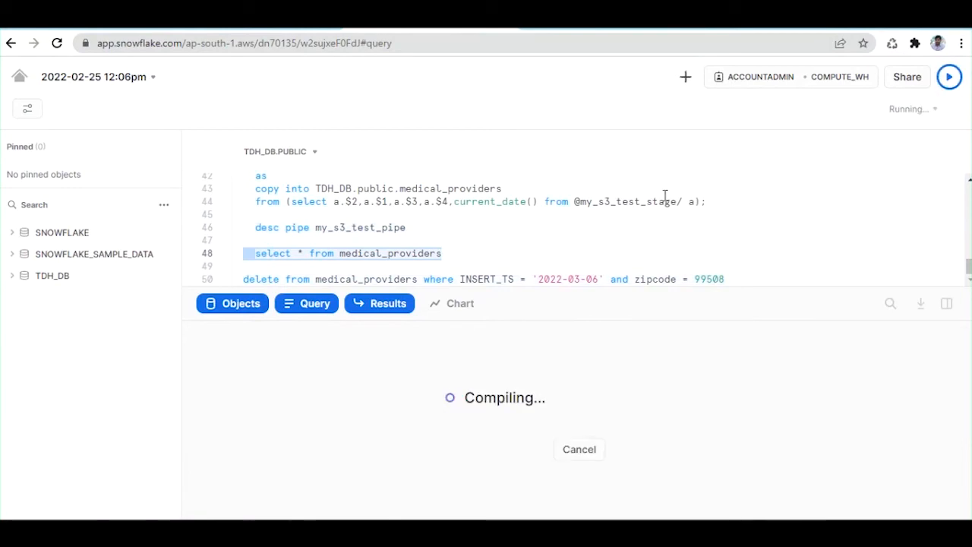
- Enlarge the query results, examine the returned medical_providers rows from end to start, and restore the SQL editor's height
left_click_drag(684, 299, 663, 185)
left_click_drag(762, 304, 777, 499)
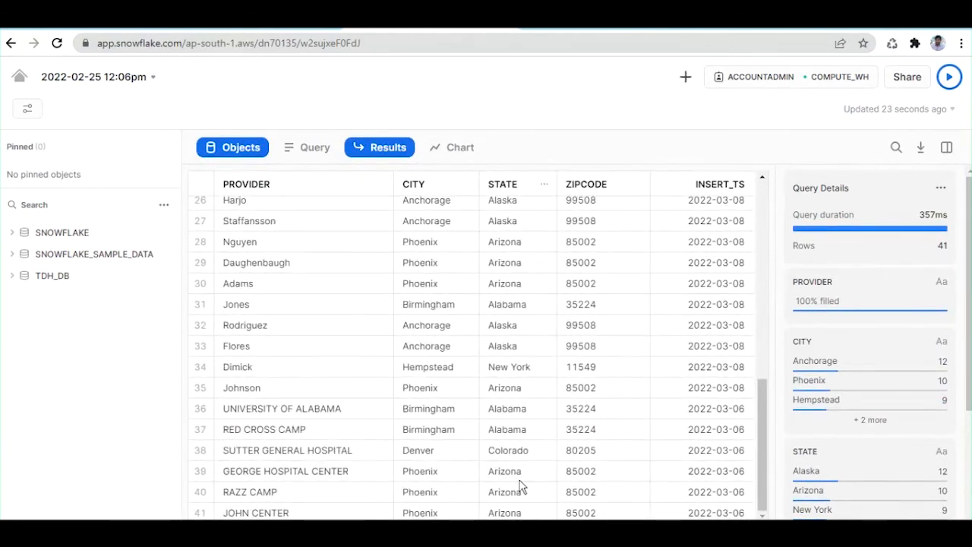
left_click_drag(726, 368, 766, 239)
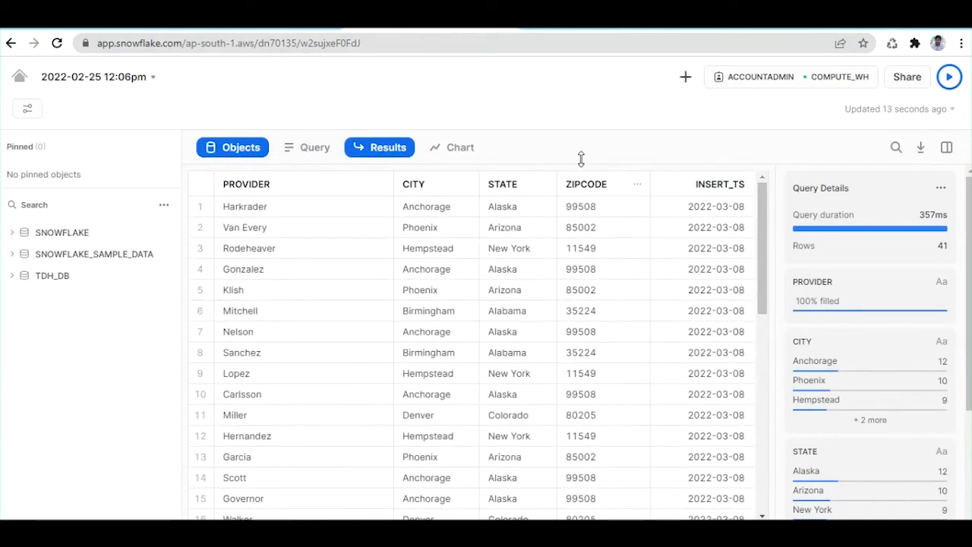
left_click_drag(581, 157, 583, 348)
left_click(443, 286)
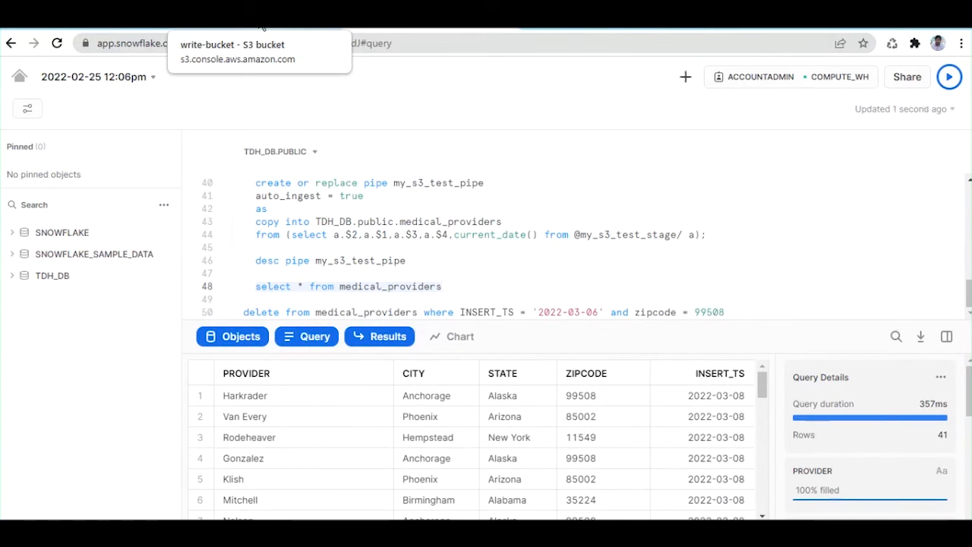
- Switch to Test Data Hub and open Backup, Restore & Drop with the Drop S3 activity for a selected object version
left_click(130, 28)
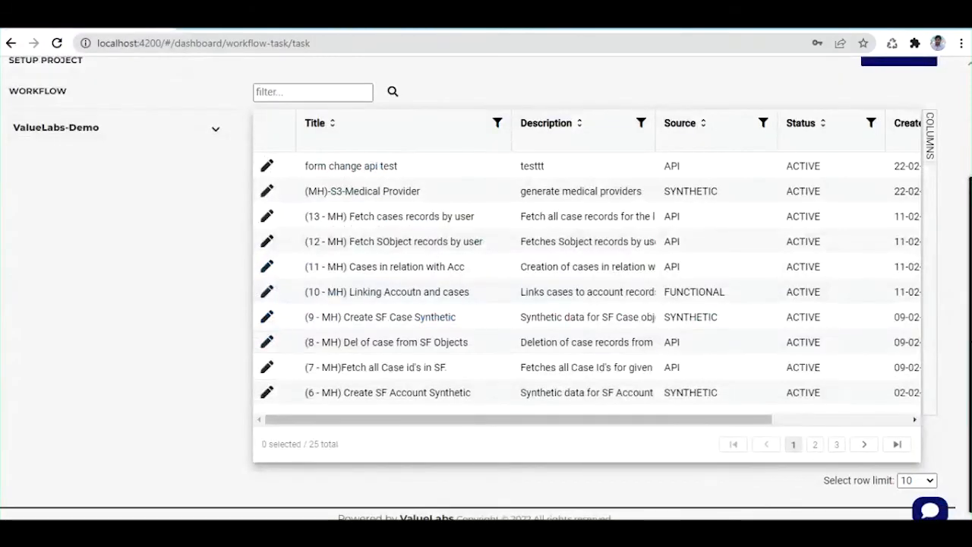
scroll(932, 194, "up", 2)
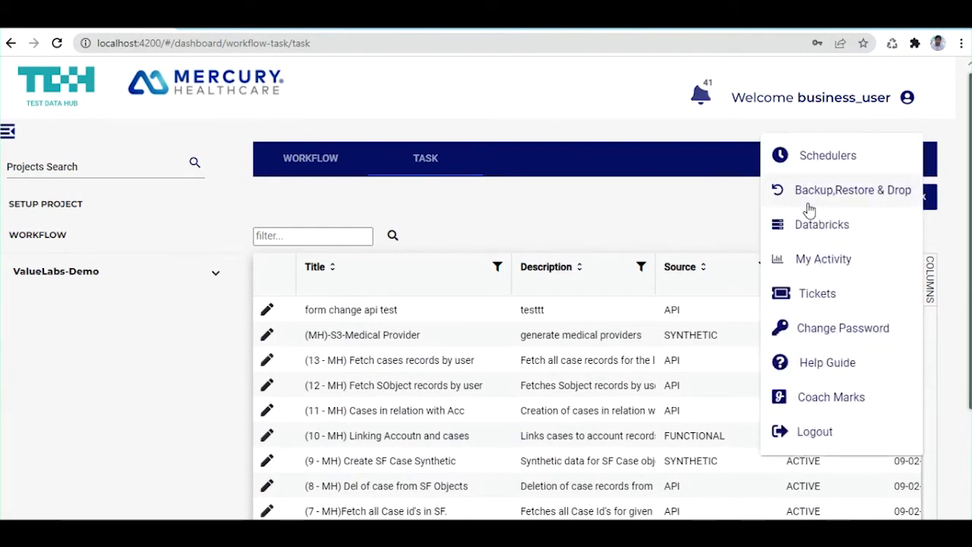
left_click(823, 199)
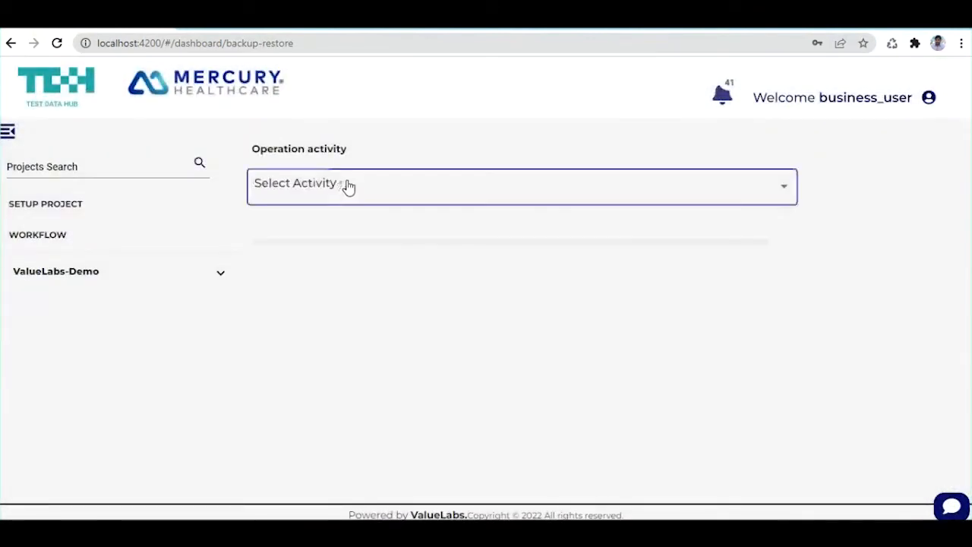
left_click(347, 187)
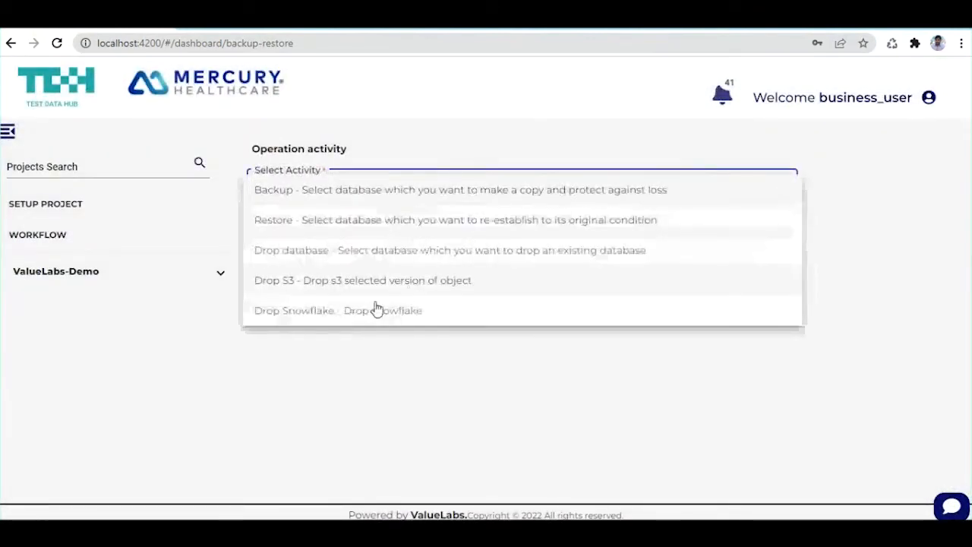
left_click(309, 285)
- Load the versions of providers.csv in write-bucket and select the 3/8/2022, 9:09:33 PM version
left_click(637, 326)
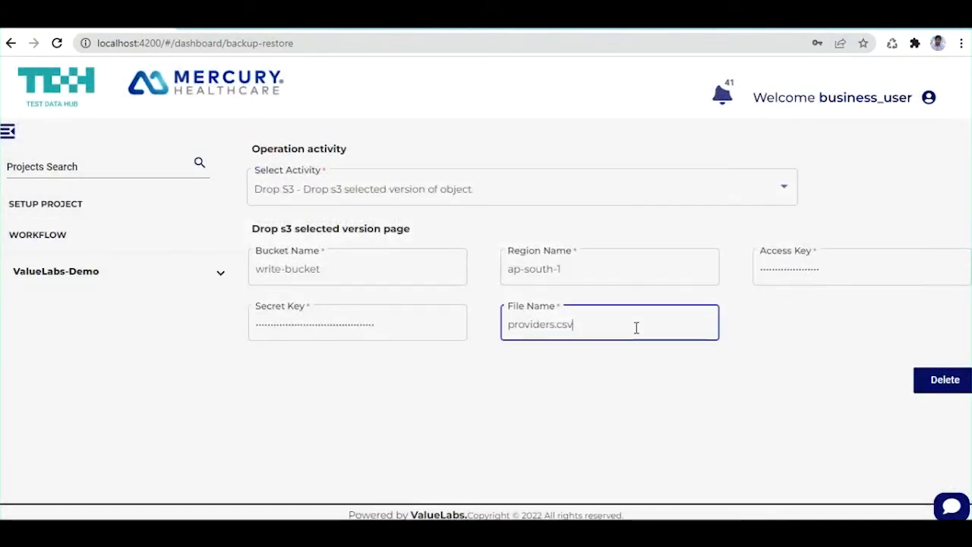
key("Tab")
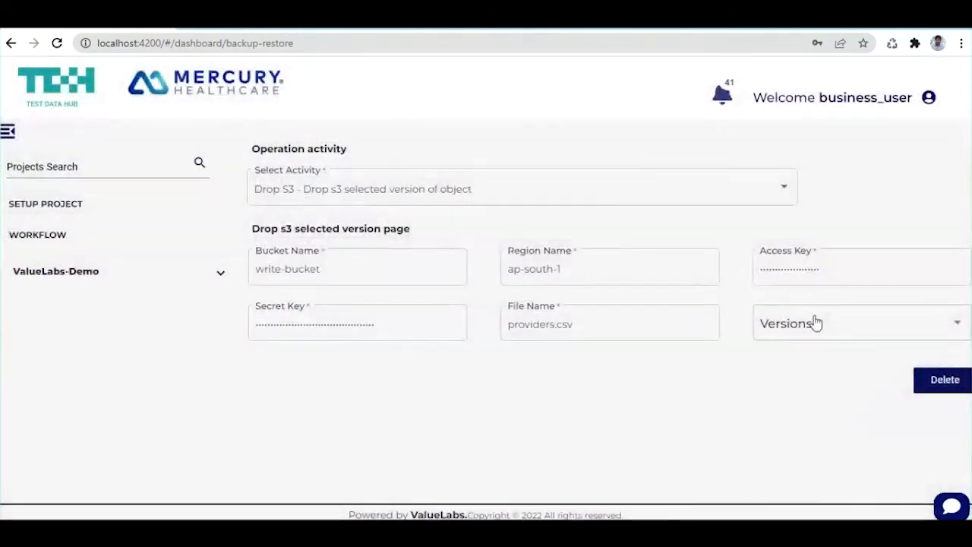
left_click(823, 323)
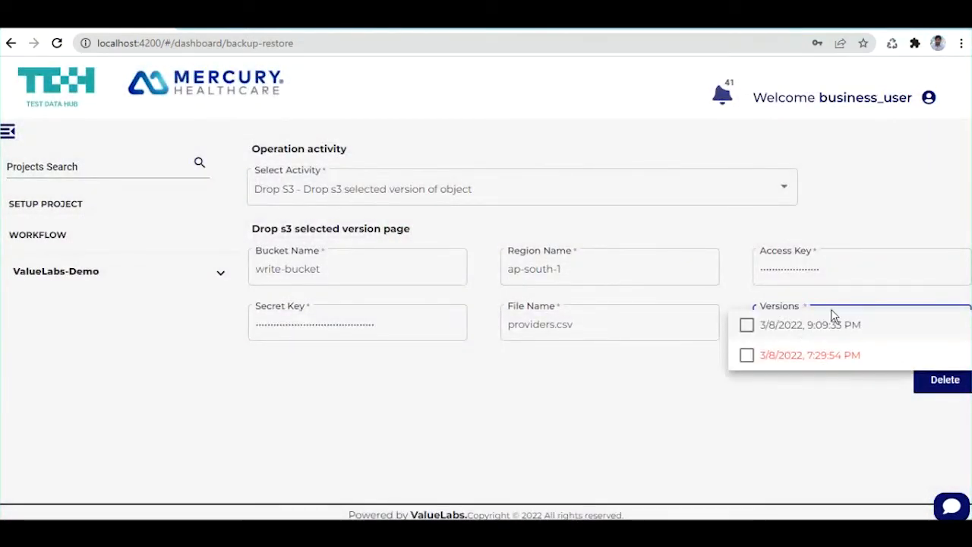
left_click(850, 327)
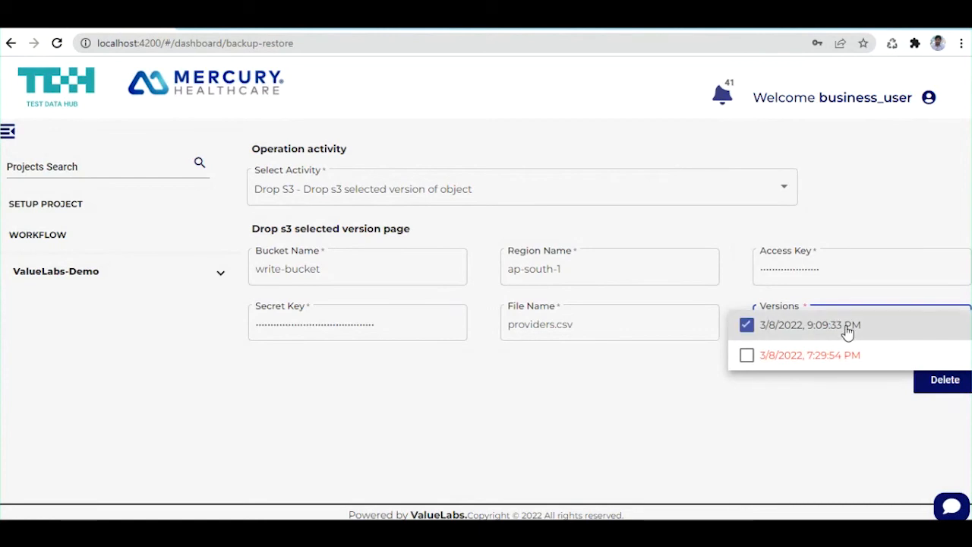
left_click(850, 395)
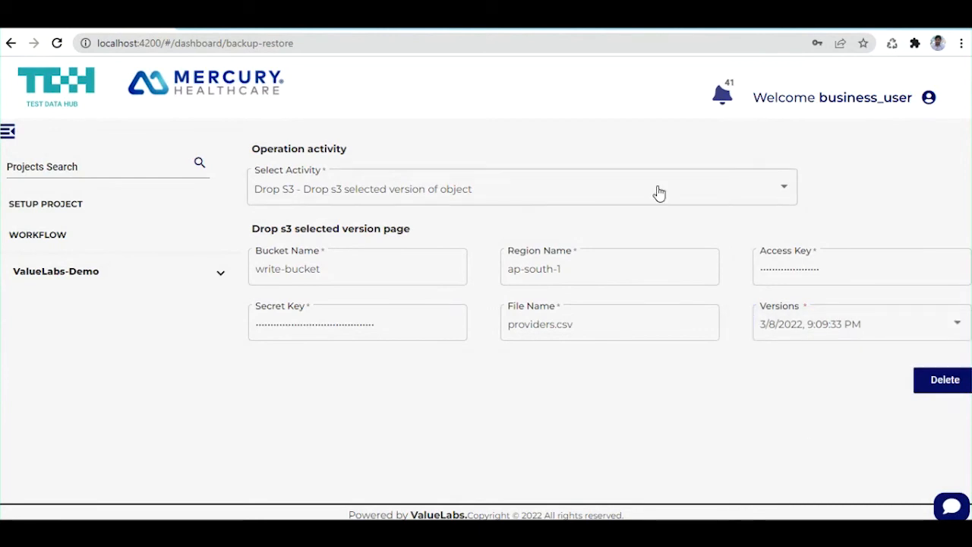
- Switch to the Amazon S3 write-bucket, turn on version display and examine the stored versions of providers.csv
left_click(251, 29)
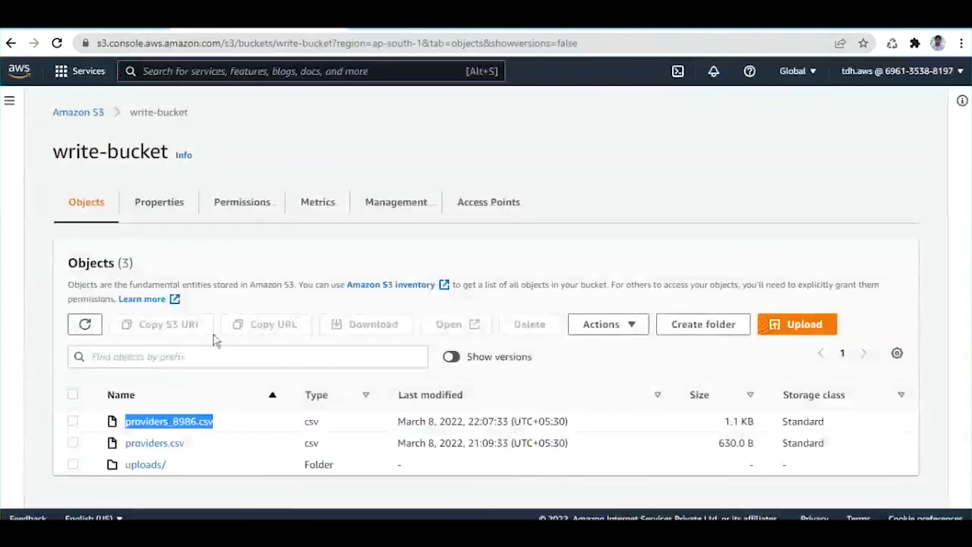
left_click(452, 357)
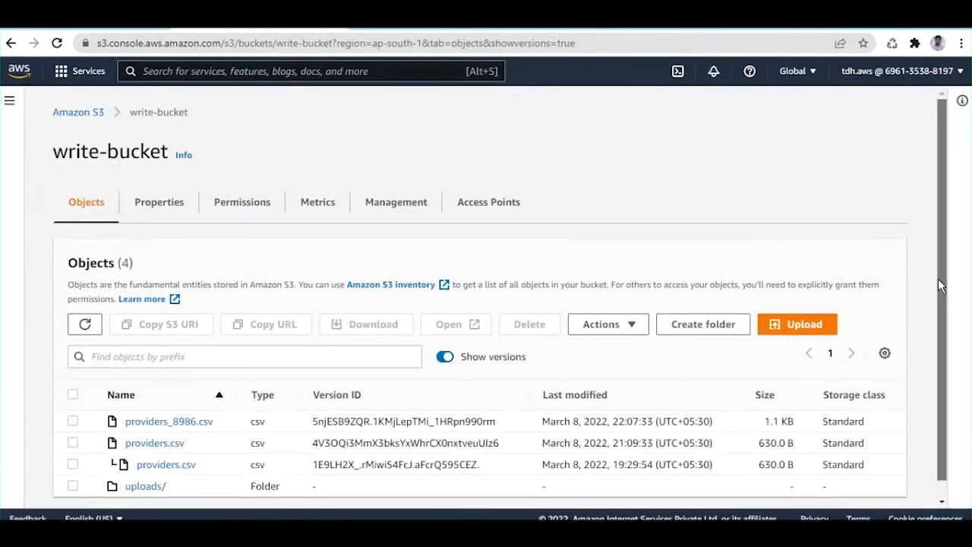
scroll(940, 287, "down", 1)
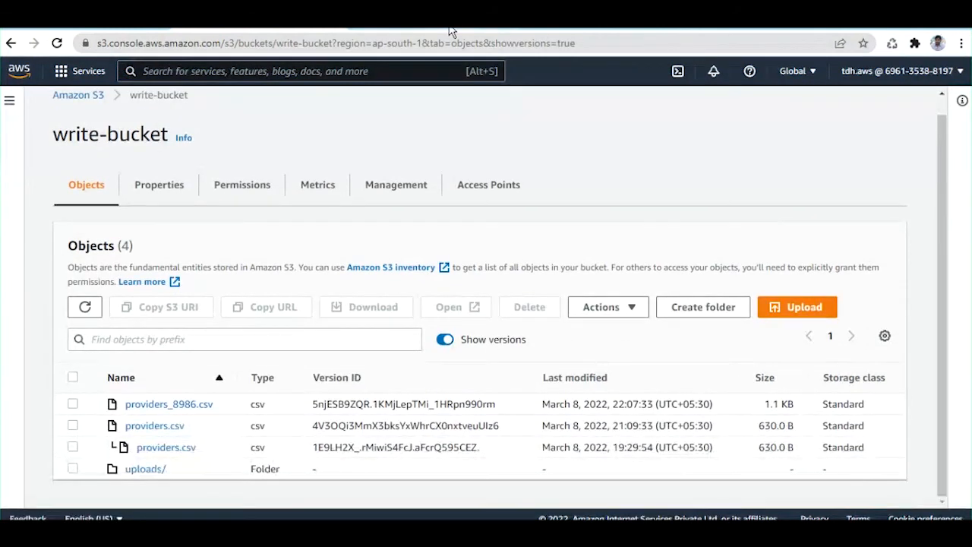
- Delete the selected providers.csv version from Test Data Hub, and refresh the S3 write-bucket's object list to check the deletion
left_click(109, 26)
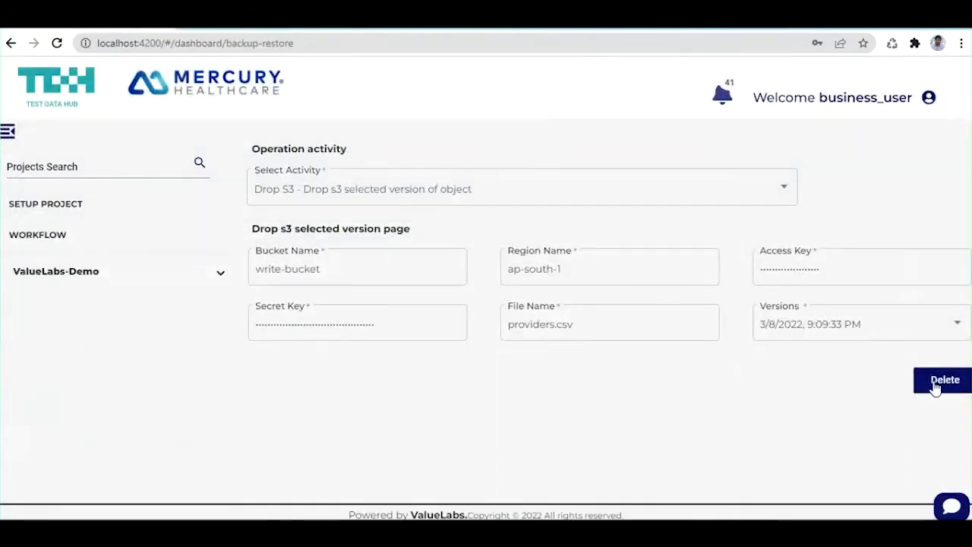
left_click(940, 381)
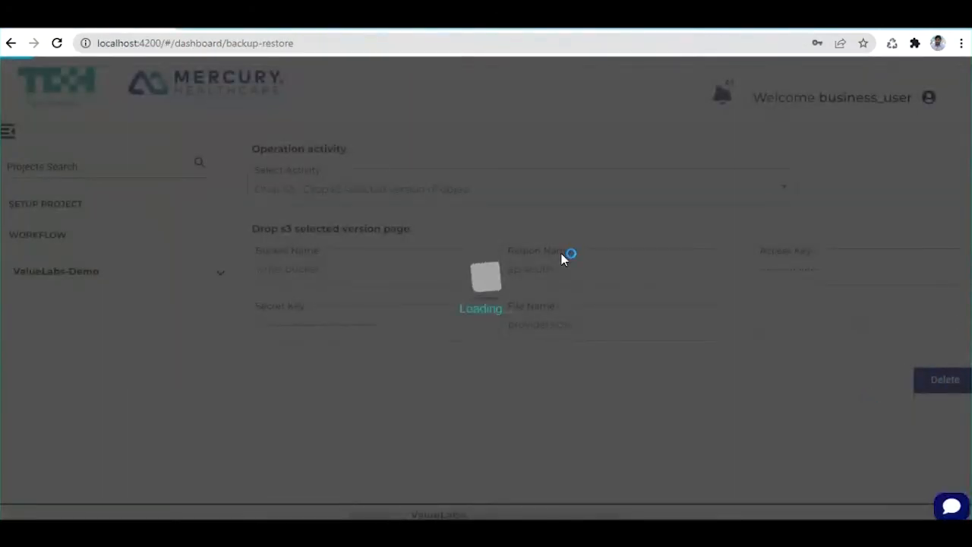
left_click(288, 26)
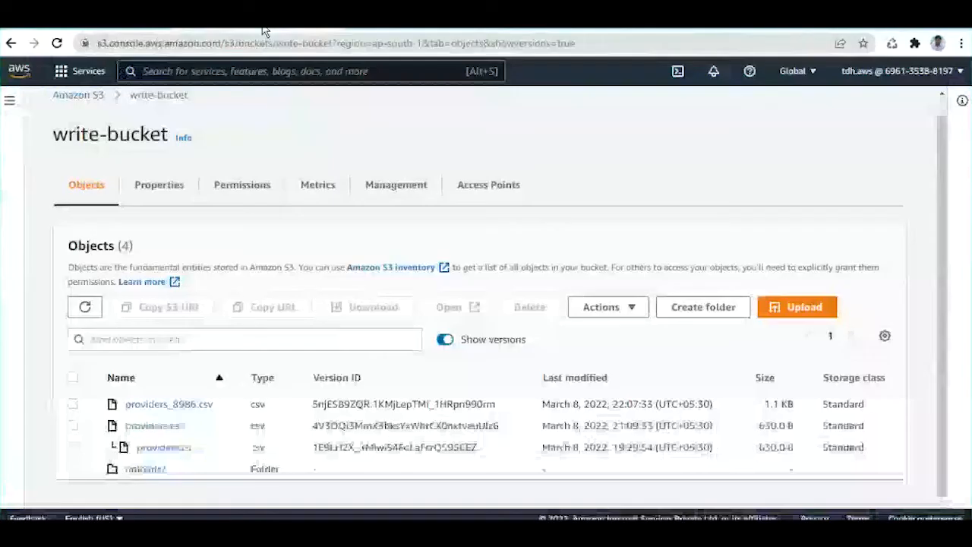
left_click(85, 306)
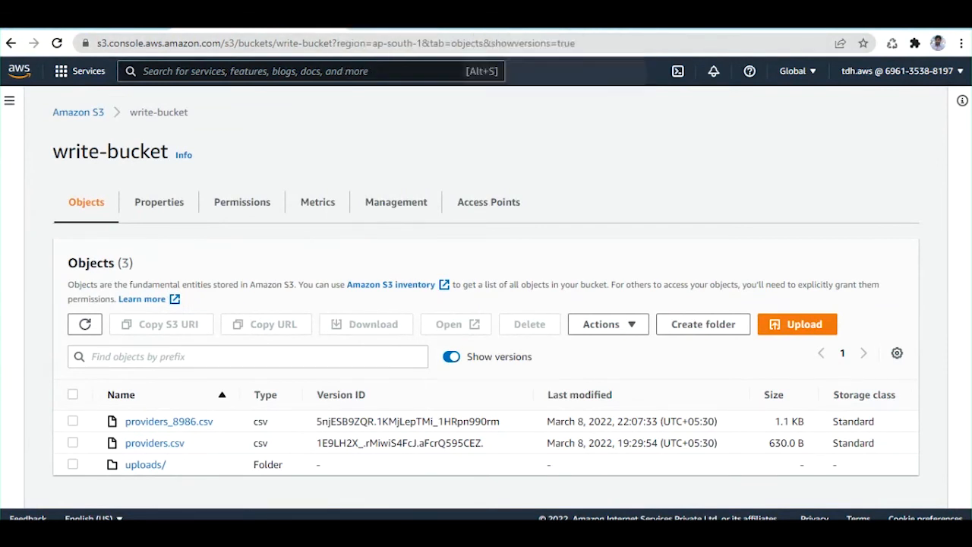
- Return to Test Data Hub and open Backup, Restore & Drop with the Drop Snowflake activity
left_click(87, 30)
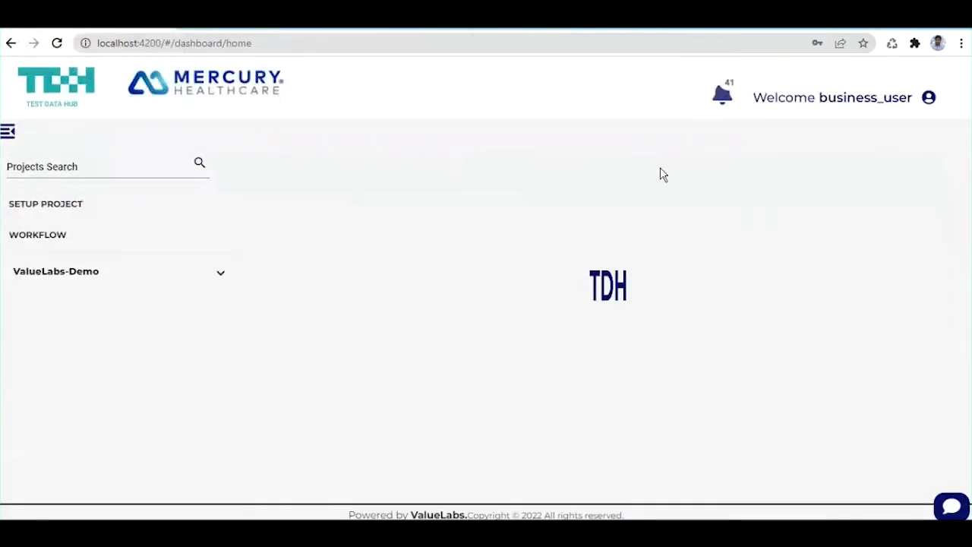
left_click(912, 101)
left_click(881, 197)
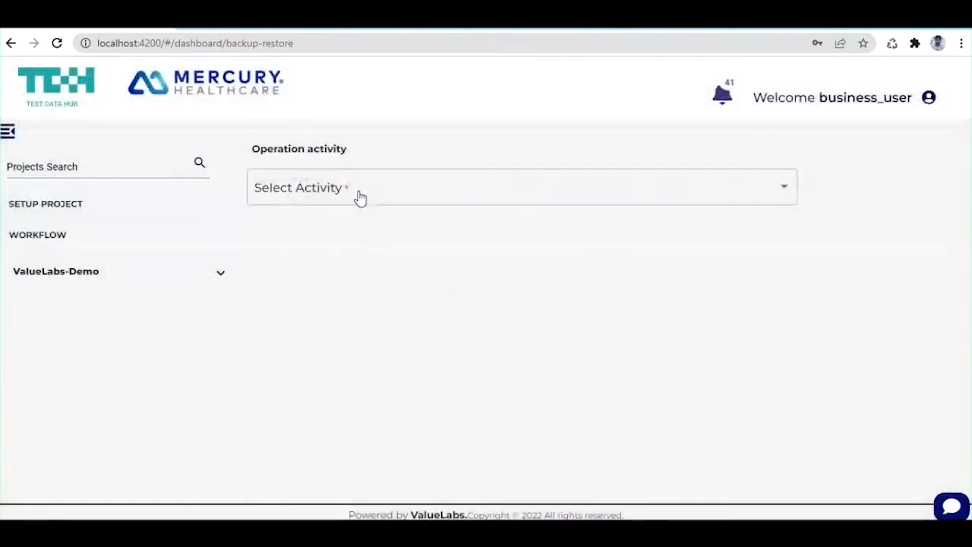
left_click(359, 197)
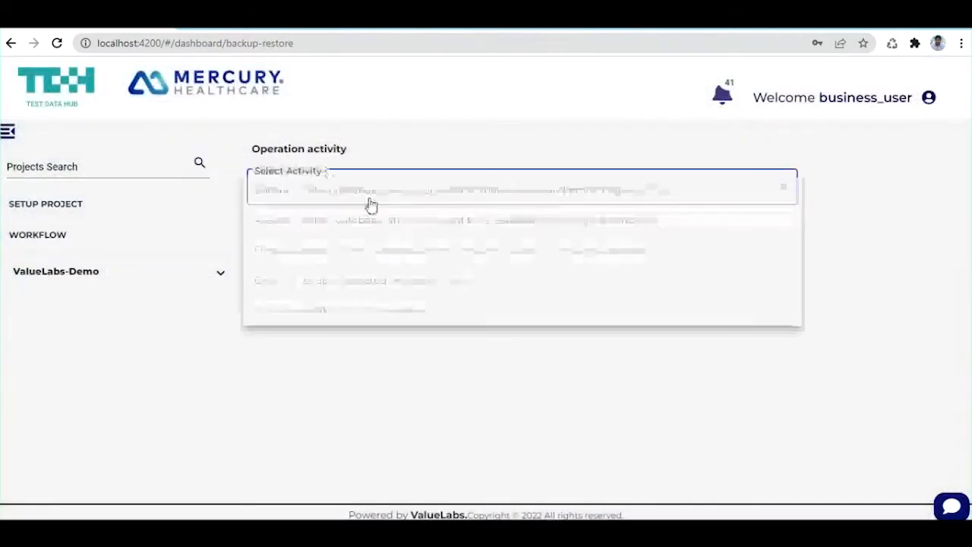
left_click(343, 311)
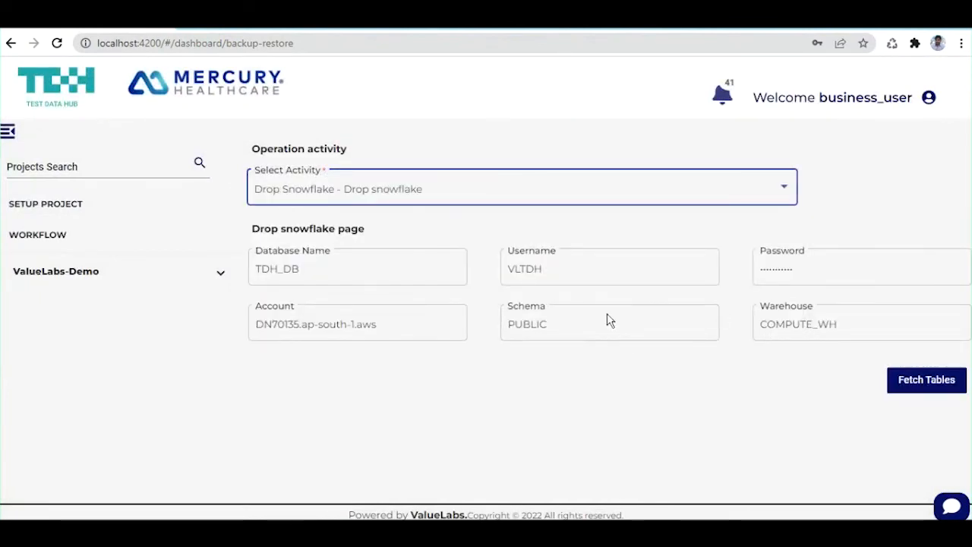
- Fetch the TDH_DB tables, choose MEDICAL_PROVIDERS as the reference table and view its available reset dates without picking one
left_click(926, 385)
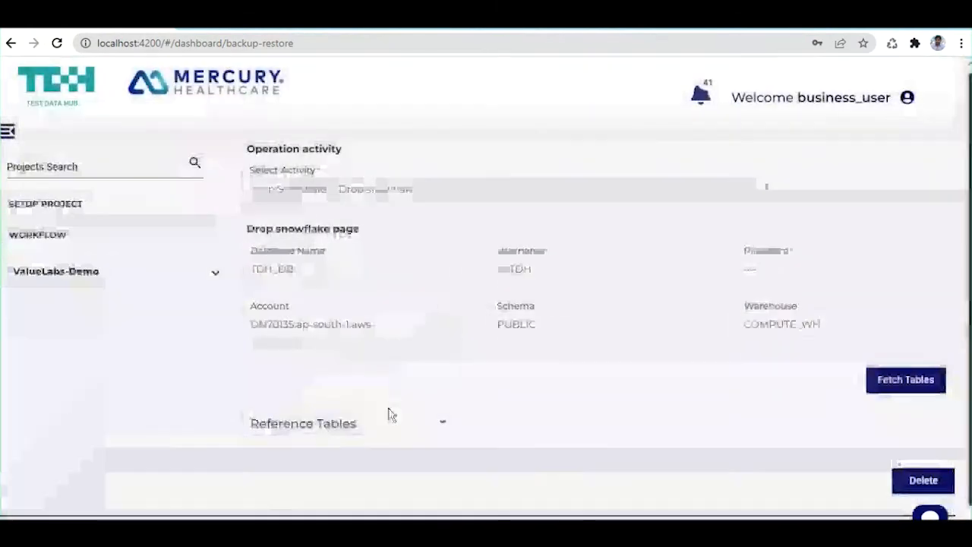
left_click(390, 414)
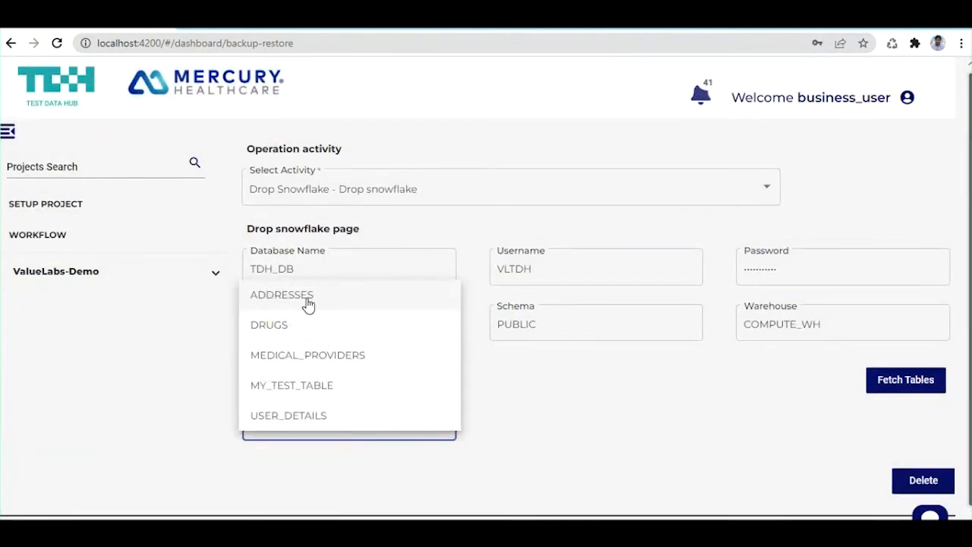
left_click(323, 359)
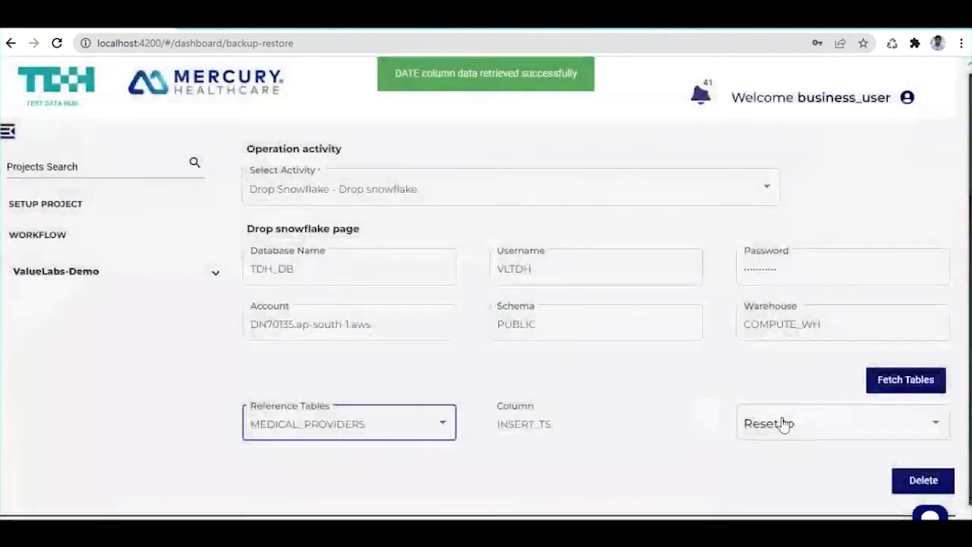
left_click(783, 423)
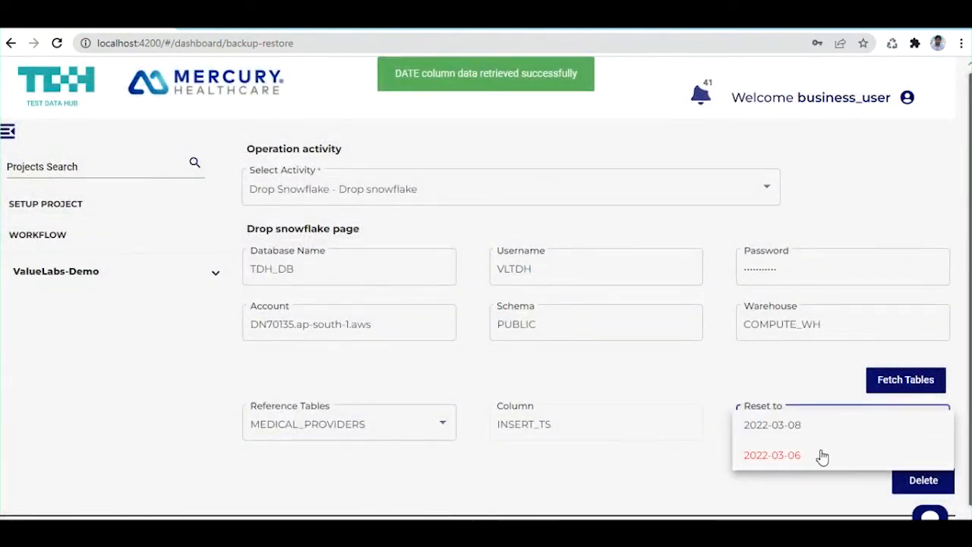
left_click(735, 367)
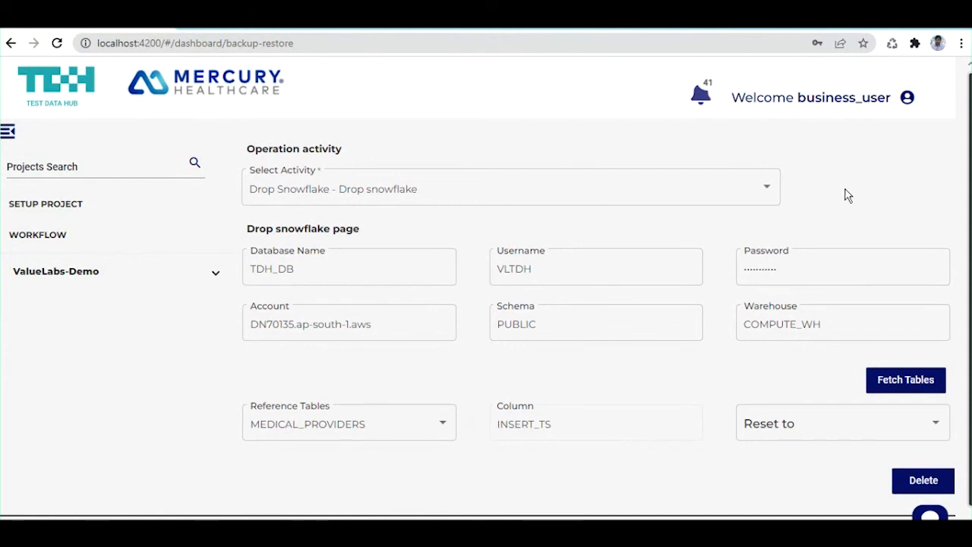
- Open the workflow MH - Dependent Acc, Case Creation, examine its tasks and ordered steps, and return to the workflow list
left_click(54, 236)
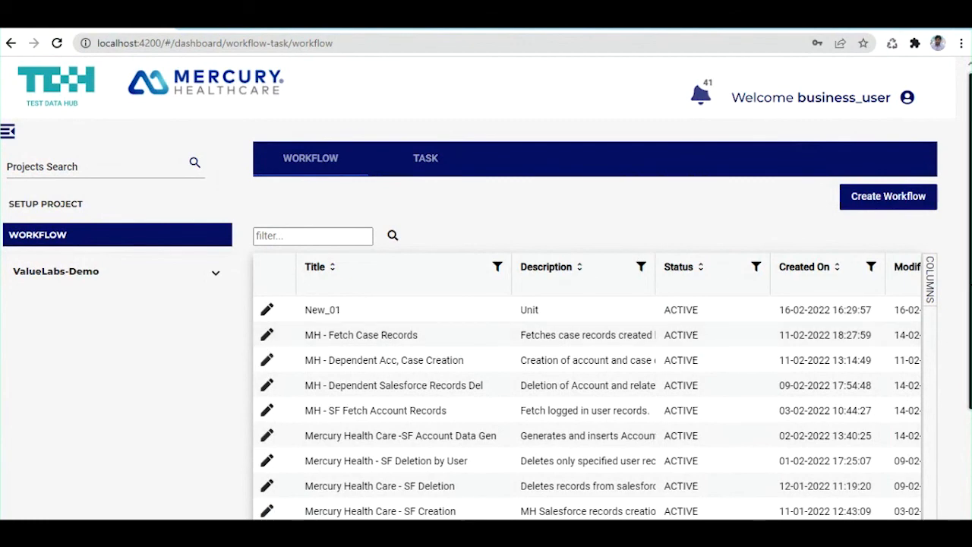
scroll(471, 204, "down", 1)
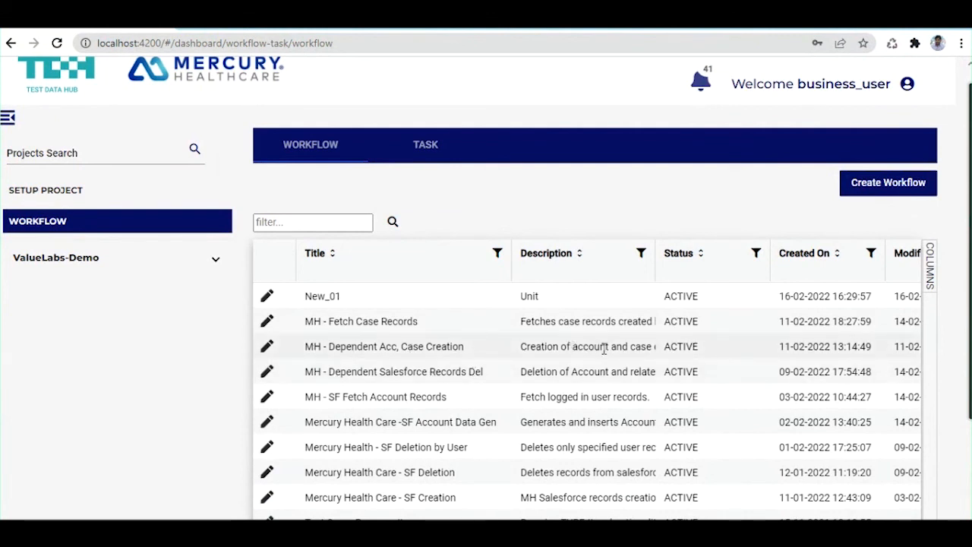
left_click(267, 346)
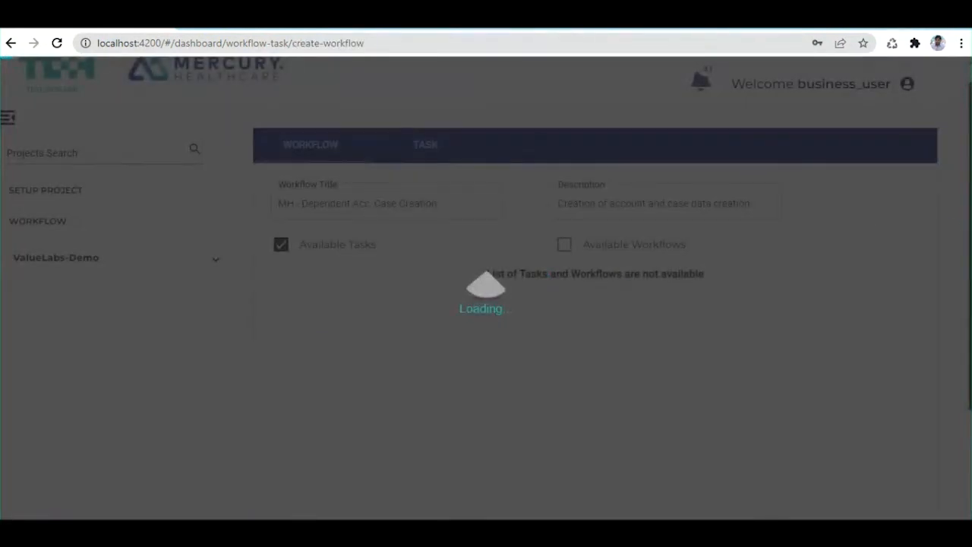
scroll(896, 237, "down", 1)
scroll(968, 427, "down", 1)
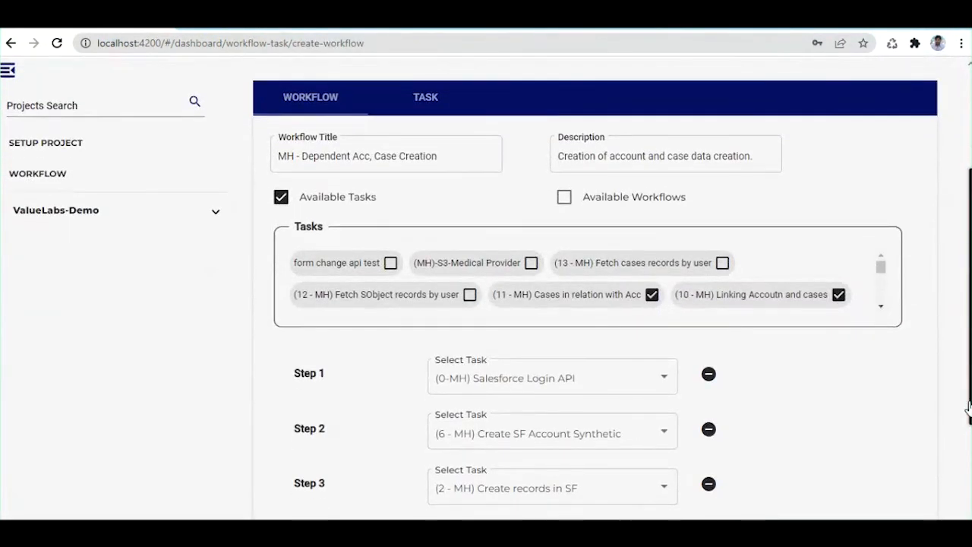
scroll(968, 426, "down", 3)
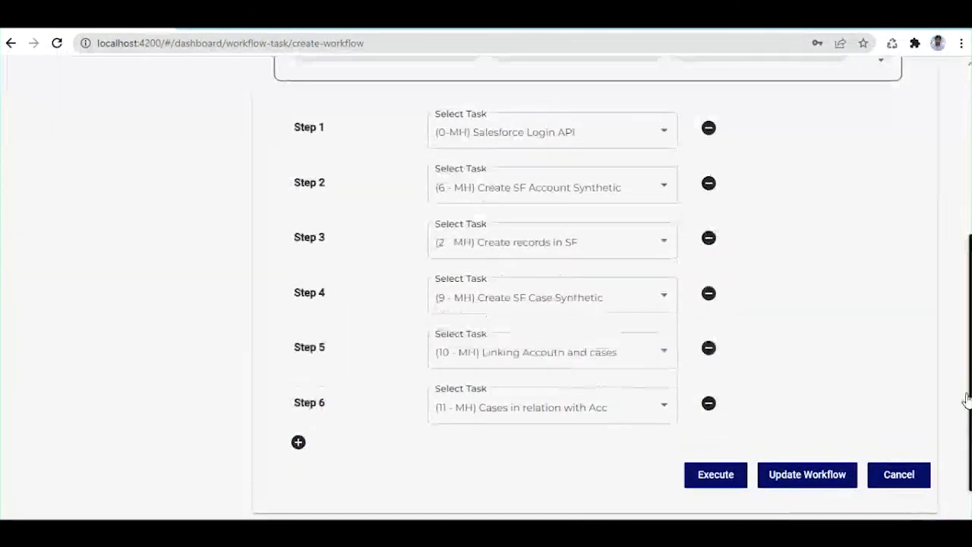
scroll(966, 398, "up", 1)
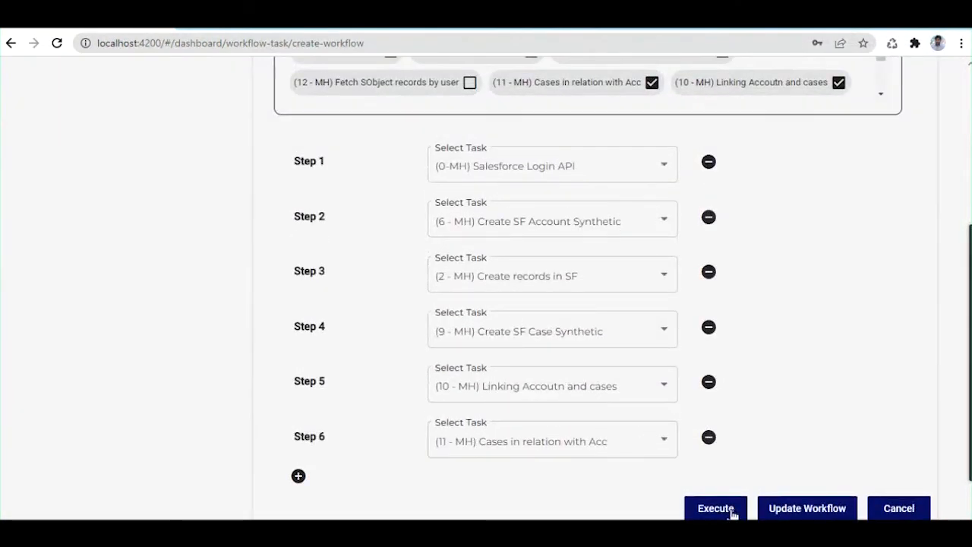
mouse_move(970, 440)
left_mouse_down()
mouse_move(970, 396)
mouse_move(970, 431)
left_mouse_up()
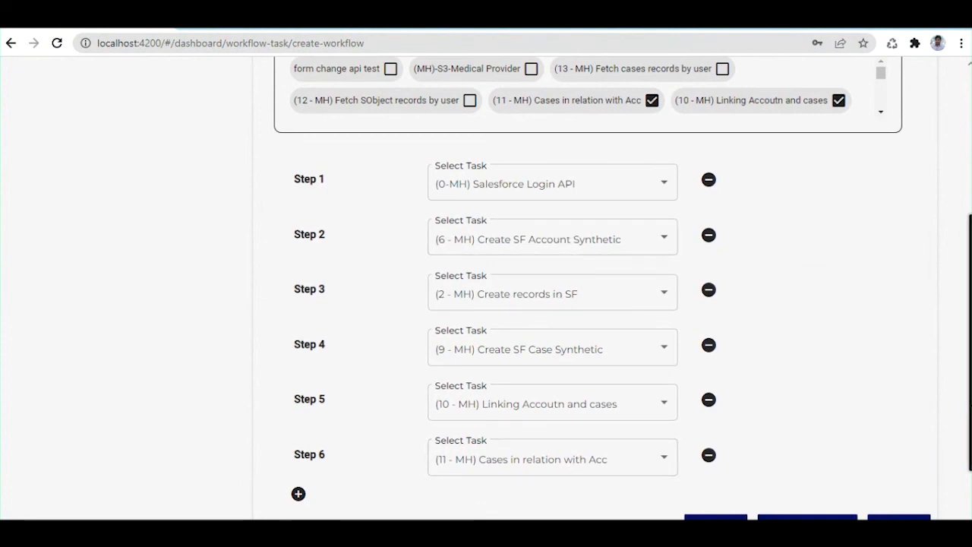
scroll(650, 298, "up", 5)
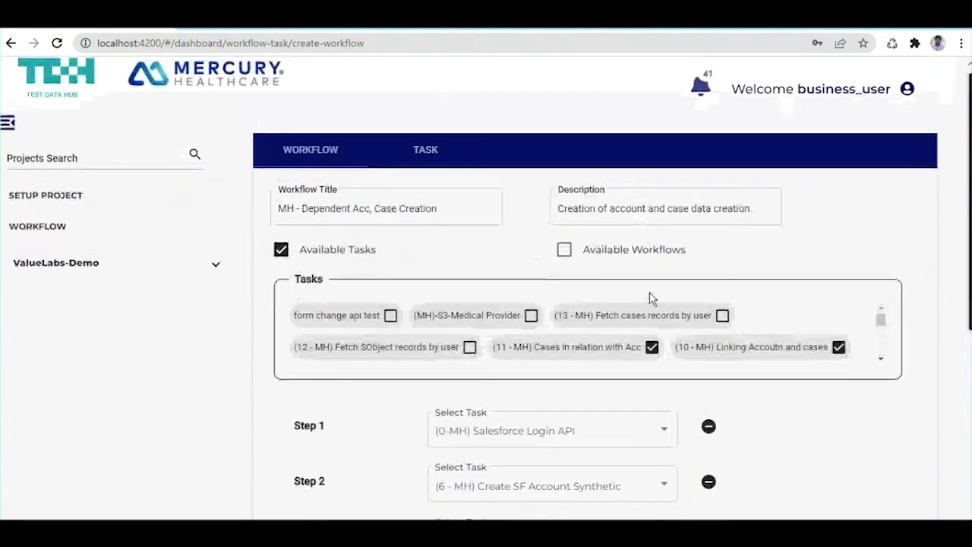
left_click(65, 227)
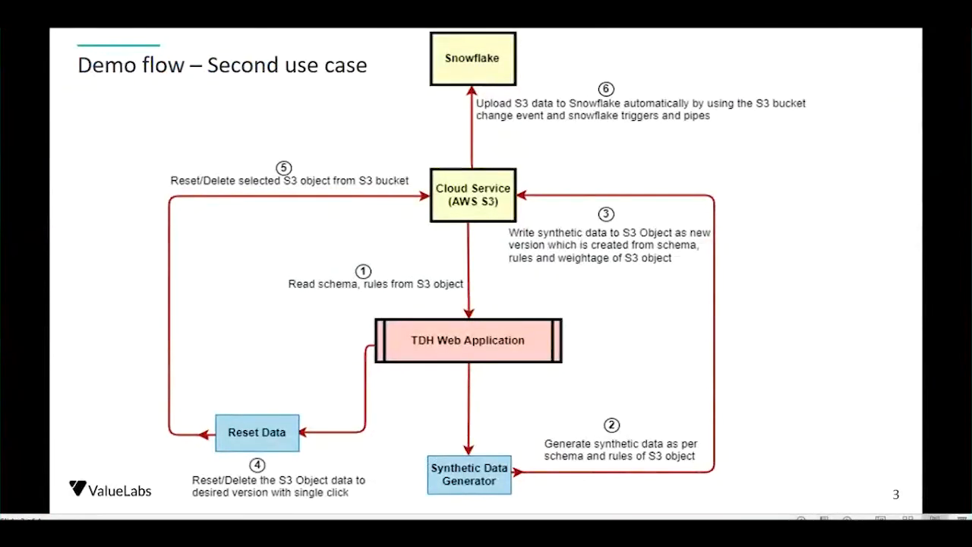
key("Right")
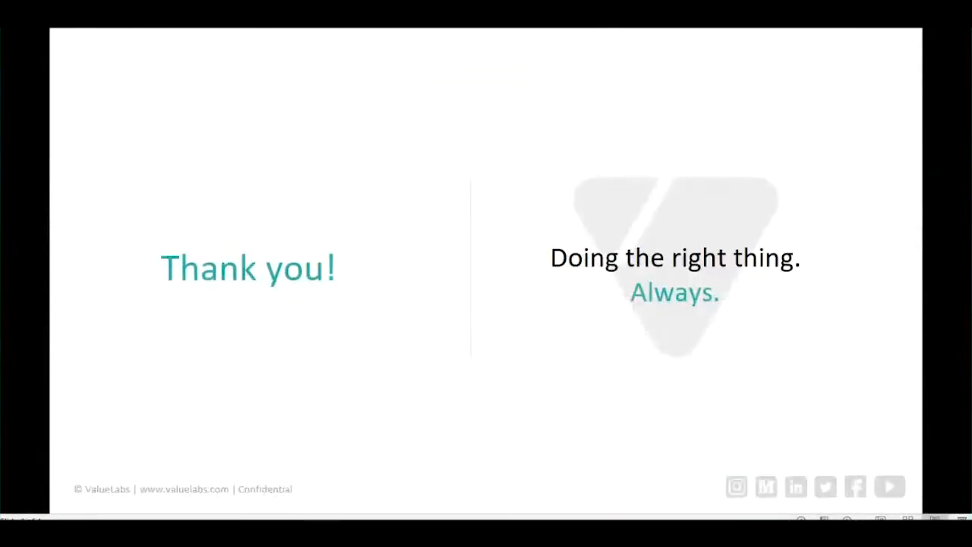